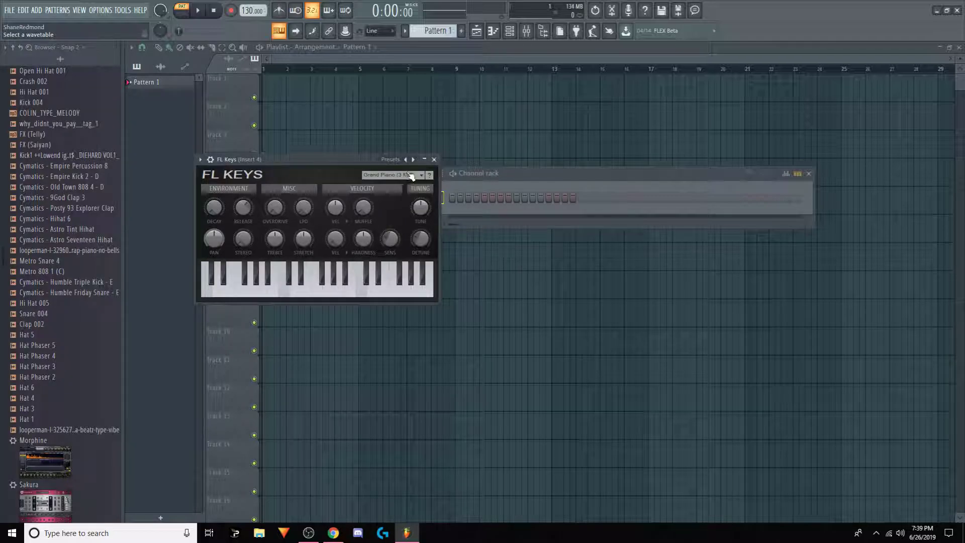
Switch the FL Keys sound to Rhodes (FL) and close the plugin window
left_click(410, 175)
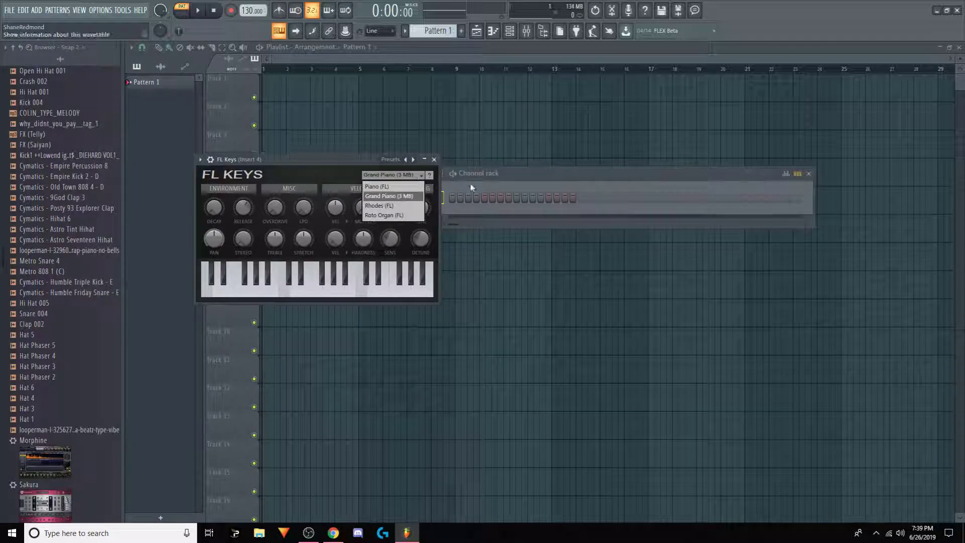
left_click(415, 207)
left_click(434, 159)
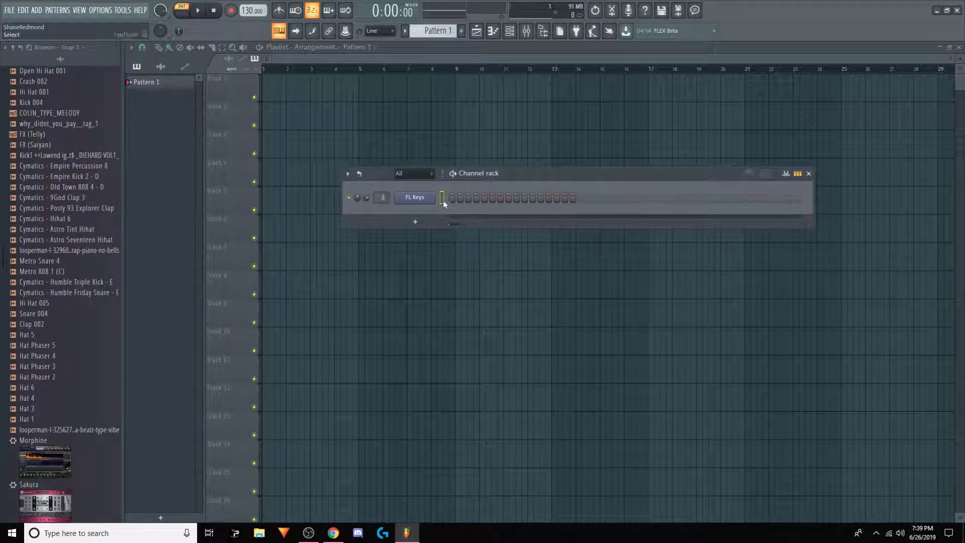
Open the FL Keys channel's piano roll, draw a C5 note spanning the whole first bar, and play it back
right_click(417, 197)
left_click(412, 198)
left_click_drag(137, 237, 137, 252)
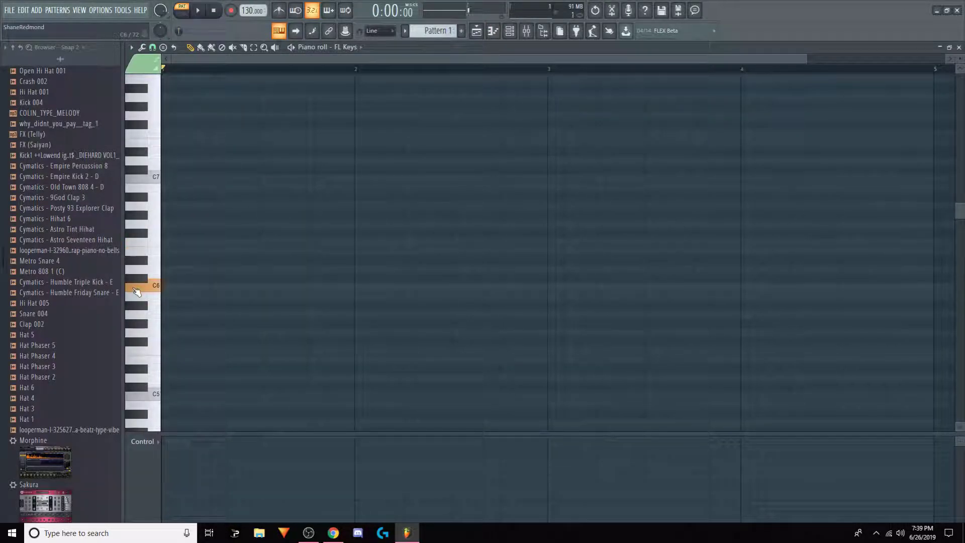
mouse_move(136, 292)
left_mouse_down()
mouse_move(144, 346)
mouse_move(180, 368)
mouse_move(149, 272)
mouse_move(156, 420)
mouse_move(166, 352)
mouse_move(195, 346)
left_mouse_up()
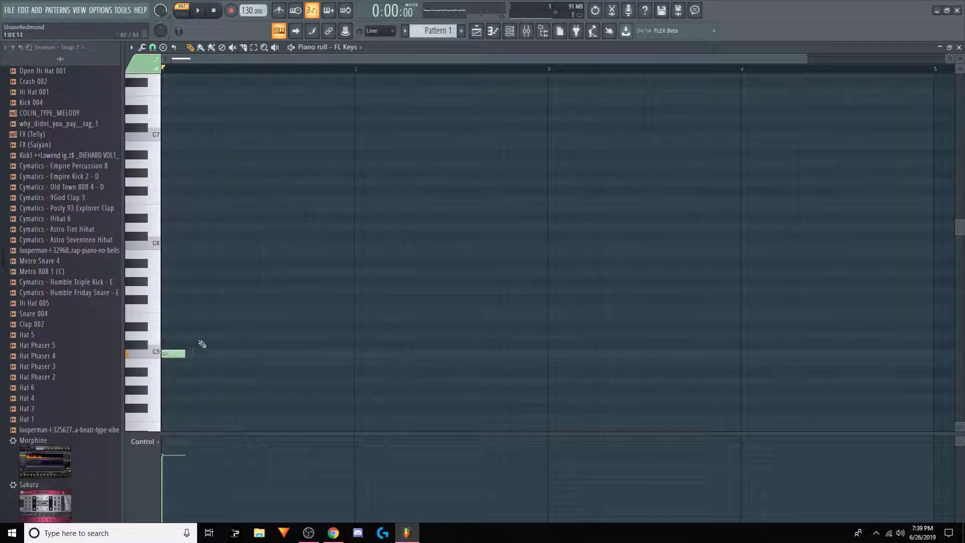
scroll(201, 327, "down", 3)
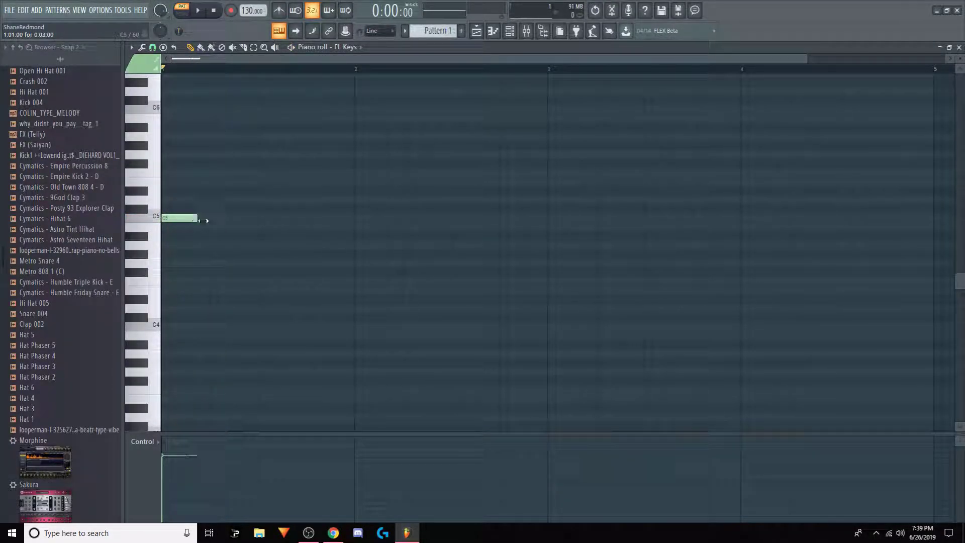
left_click_drag(192, 219, 344, 219)
key("space")
key("space")
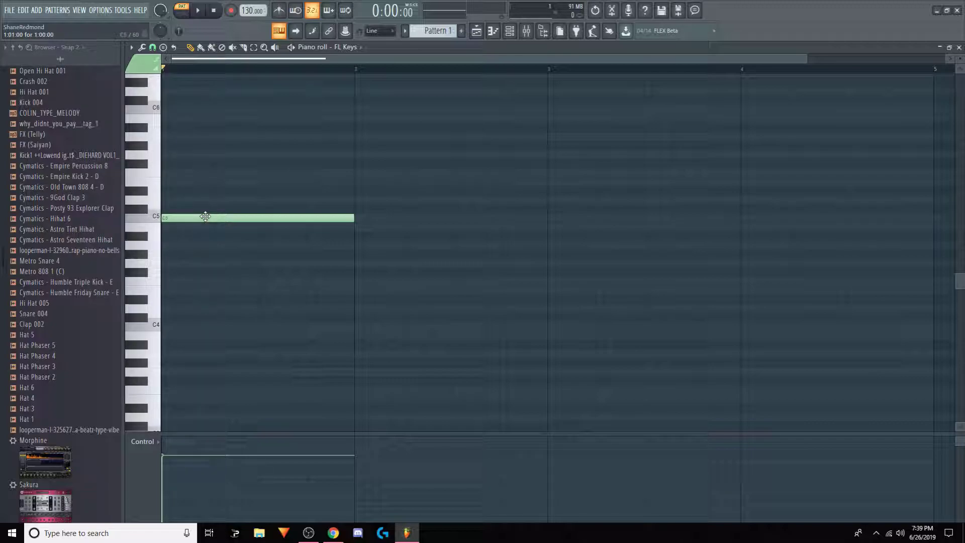
Switch the FL Keys sound to Grand Piano (3 MB), return to the piano roll and play the note
left_click(349, 47)
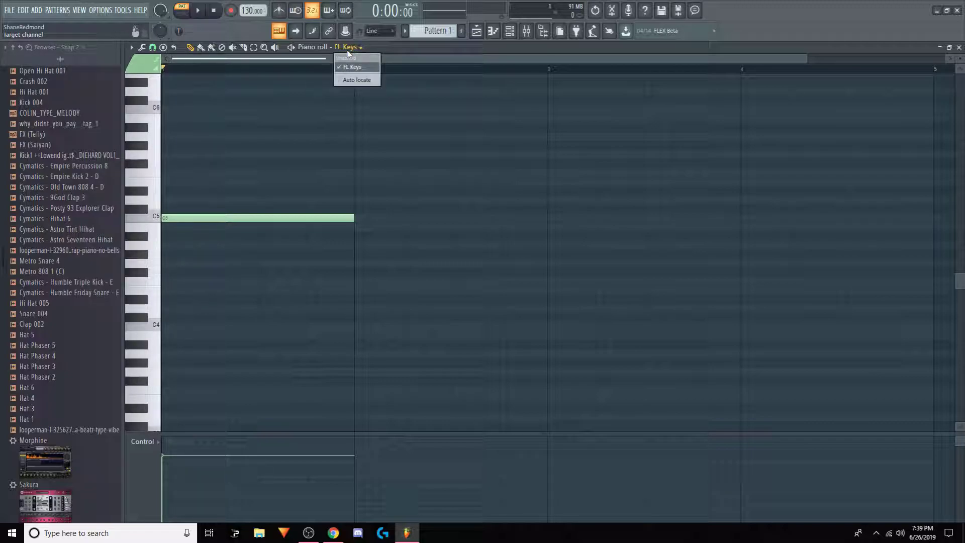
left_click(510, 31)
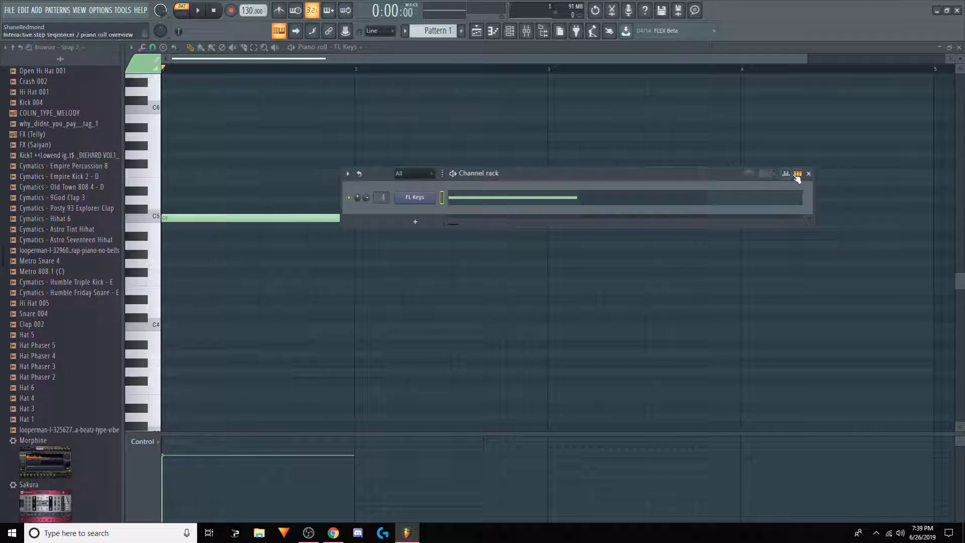
left_click(419, 203)
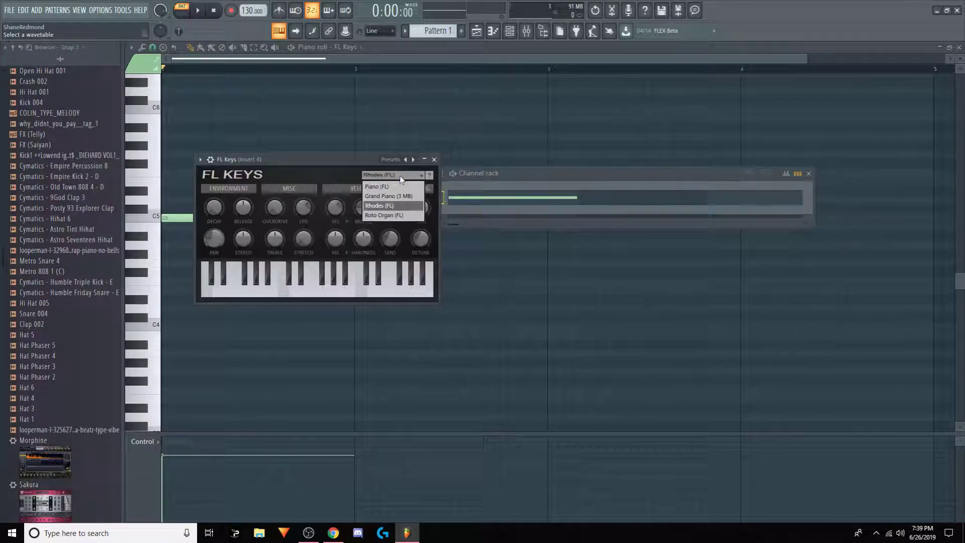
left_click(434, 159)
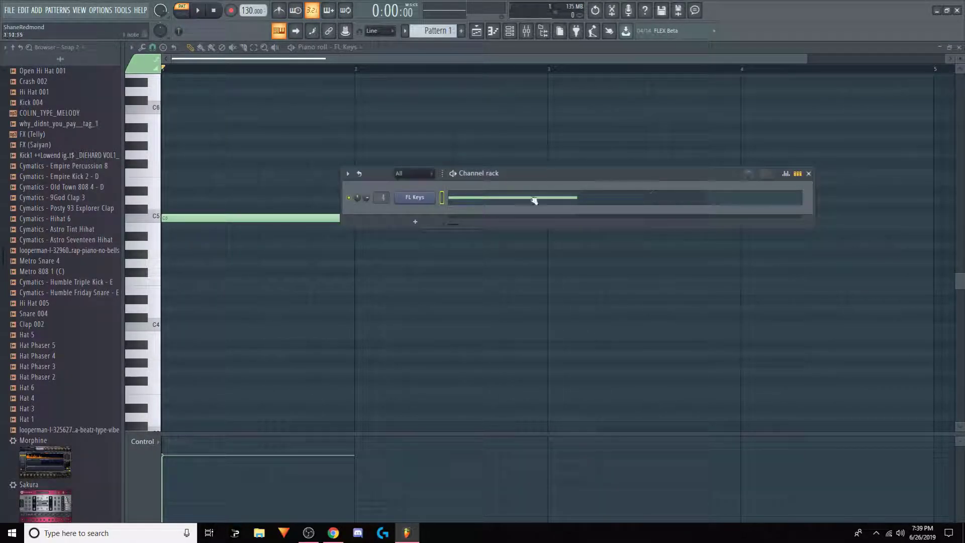
left_click(808, 173)
key("space")
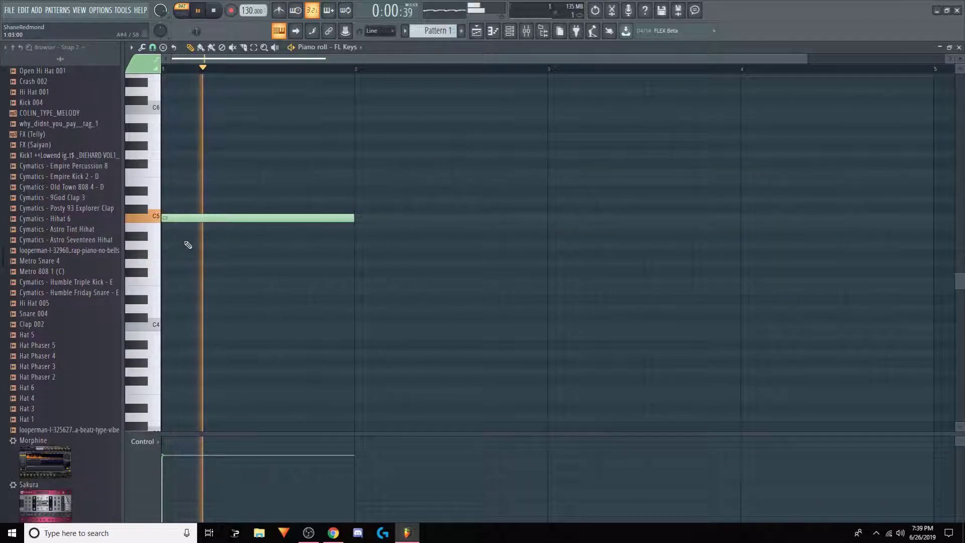
key("space")
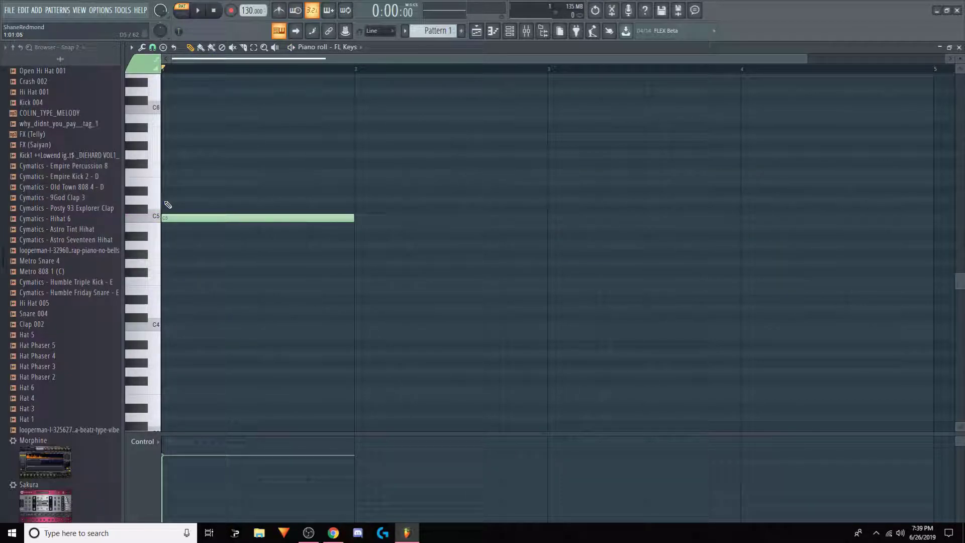
Build a chord over the C5 note by adding one-bar D#5, F5 and G5 notes, and play it back
left_click(168, 193)
scroll(186, 211, "up", 3)
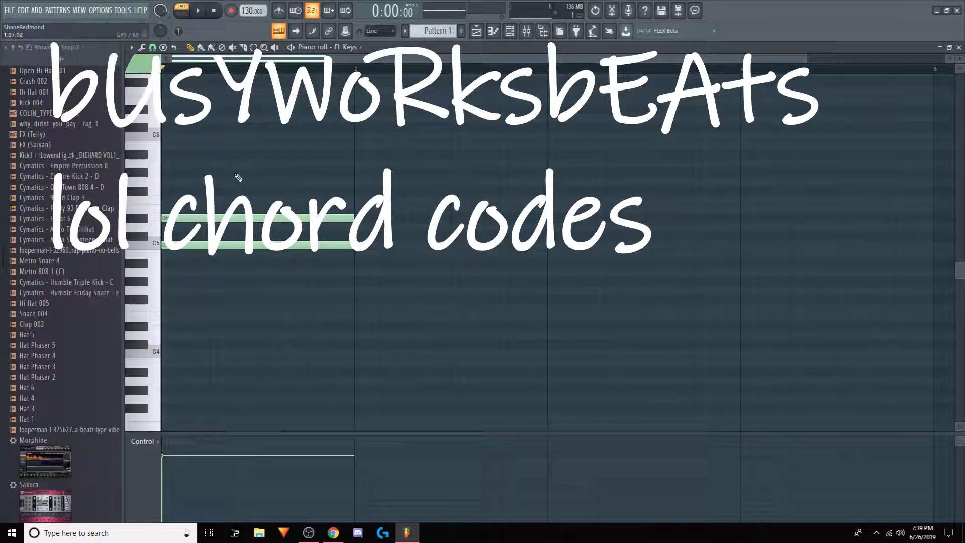
left_click(187, 235)
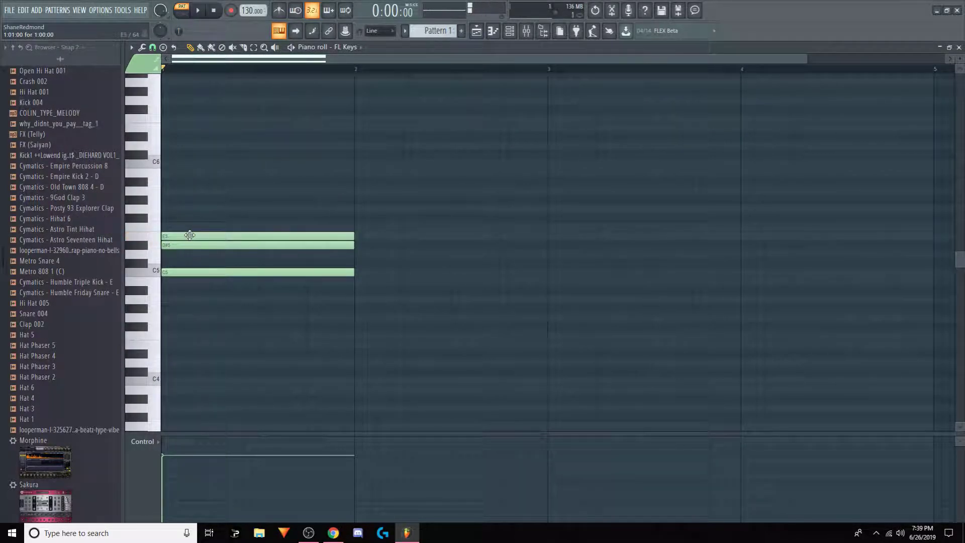
left_click(167, 209)
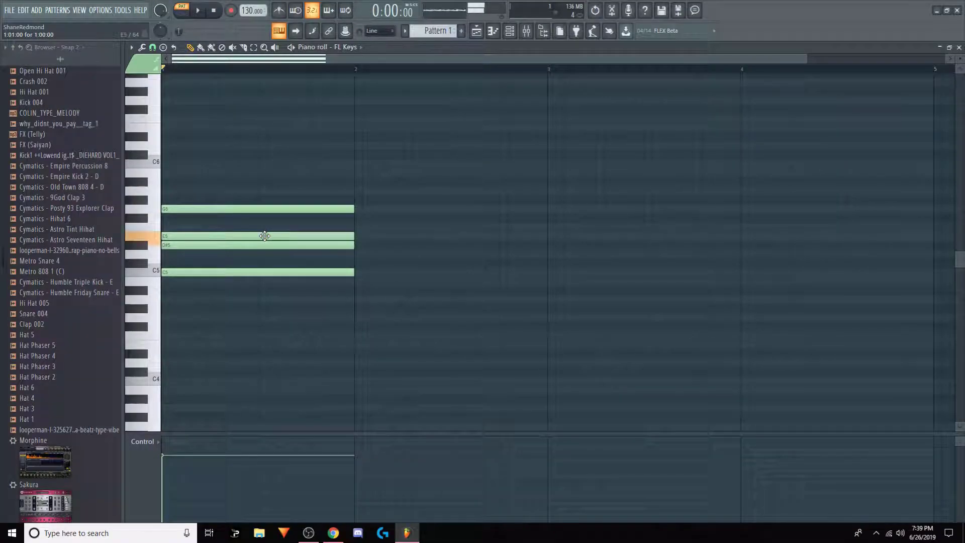
left_click_drag(265, 236, 264, 227)
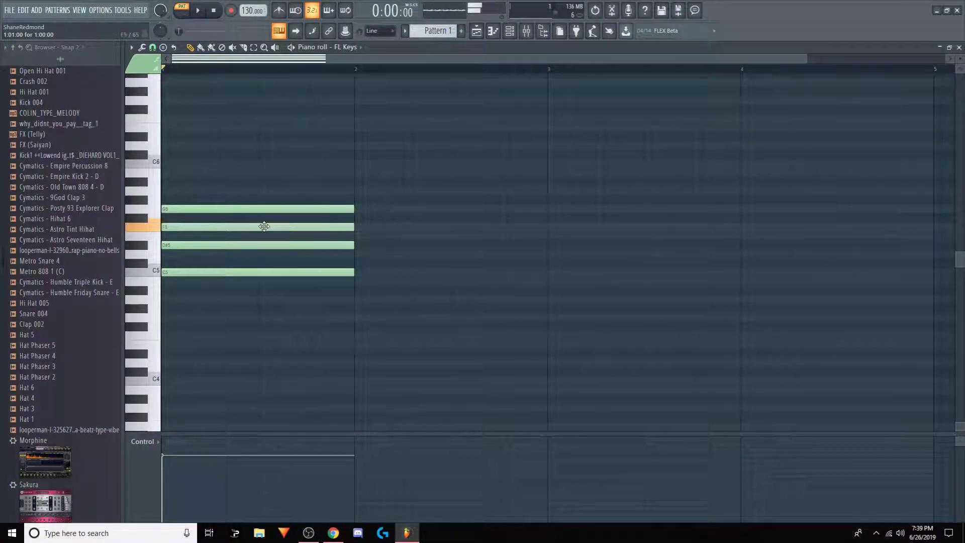
key("space")
key("space")
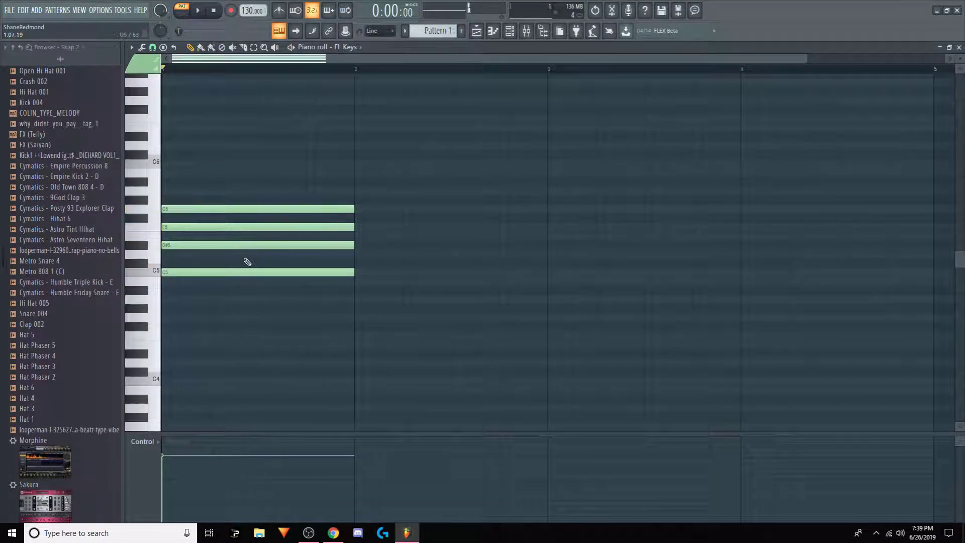
key("space")
key("space")
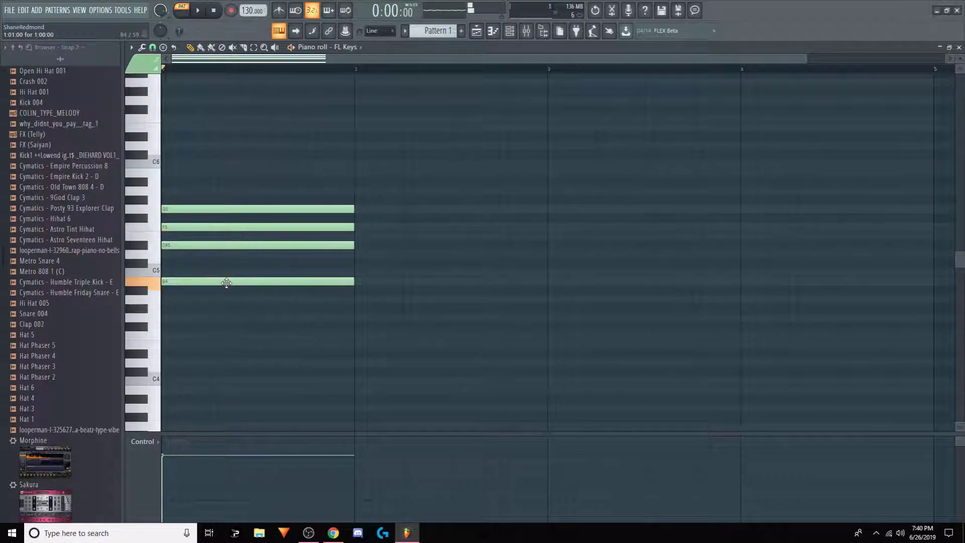
Raise the chord's top note to G#5, transpose the whole chord down two semitones, and play it
left_click_drag(252, 209, 251, 200)
left_click_drag(239, 295, 233, 151)
left_click_drag(226, 201, 222, 225)
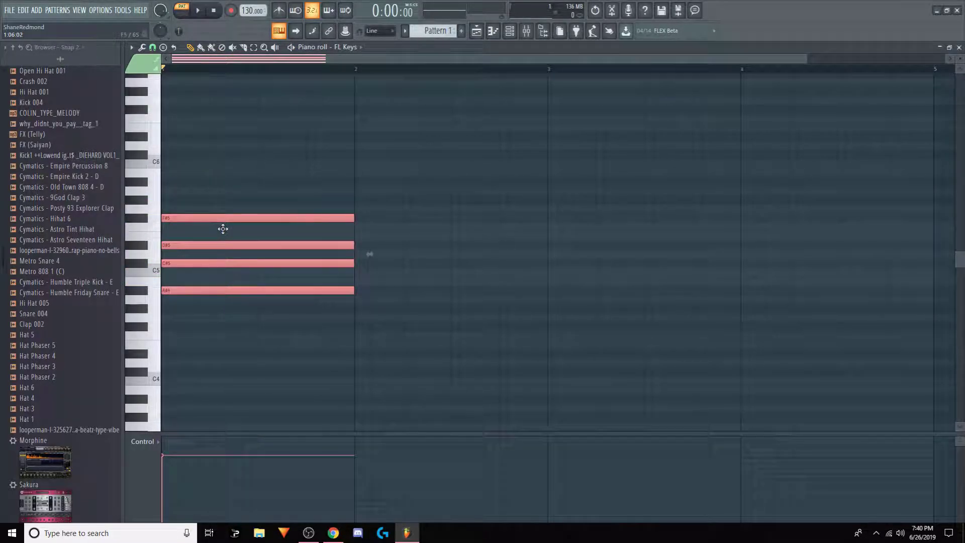
key("space")
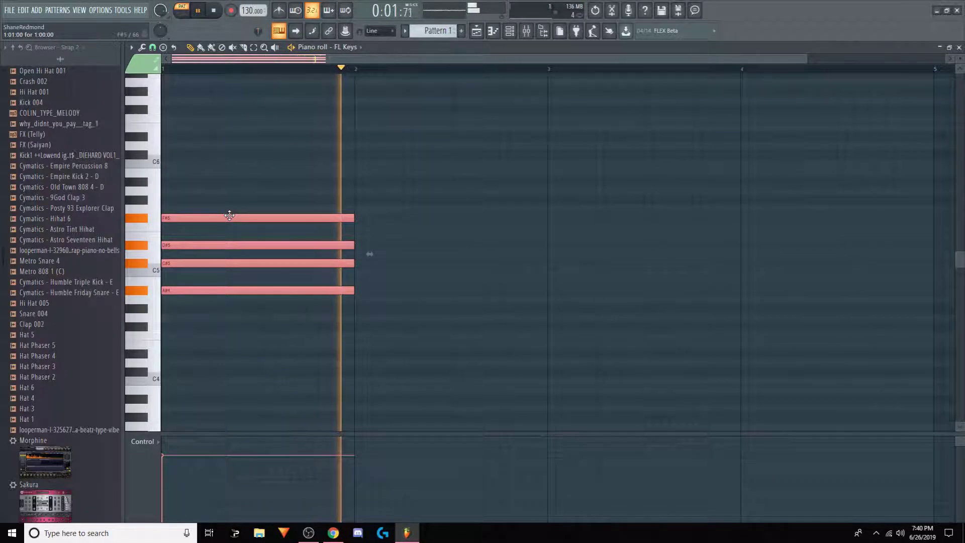
Copy the chord into bar 2 two semitones higher and set the project tempo to 140 BPM
left_click_drag(230, 215, 423, 198)
right_click(251, 10)
left_click(357, 86)
Duplicate the two-bar chord progression into bars 3 and 4 and play it back
key("ctrl+a")
key("ctrl+b")
key("space")
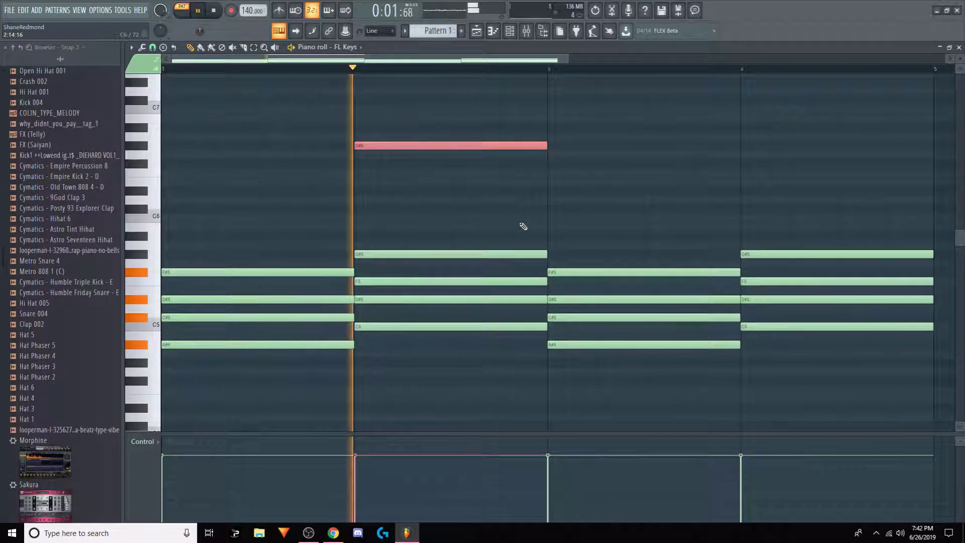
key("space")
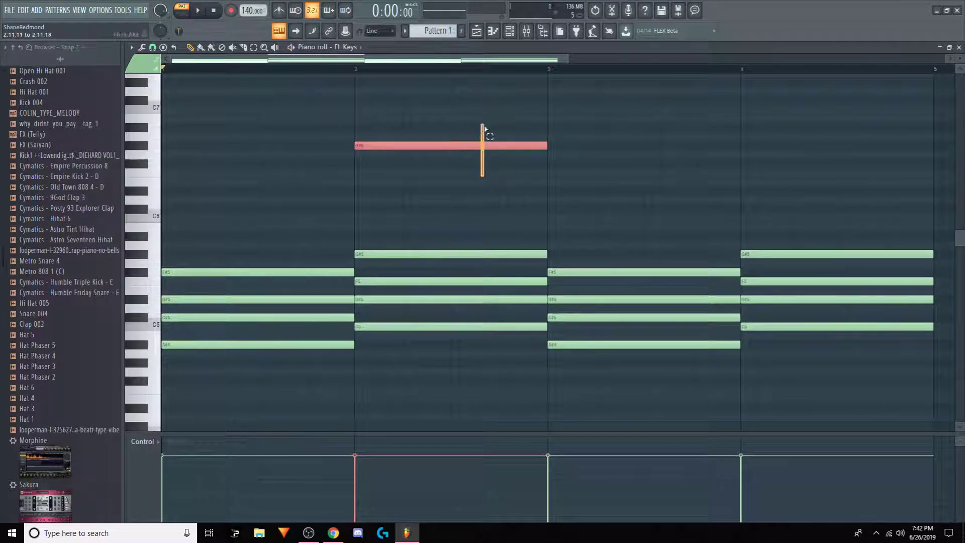
Repeat bar 2's high G#6 note in bar 4, removing the extra copy from bar 3
key("ctrl+b")
key("ctrl+b")
right_click(572, 147)
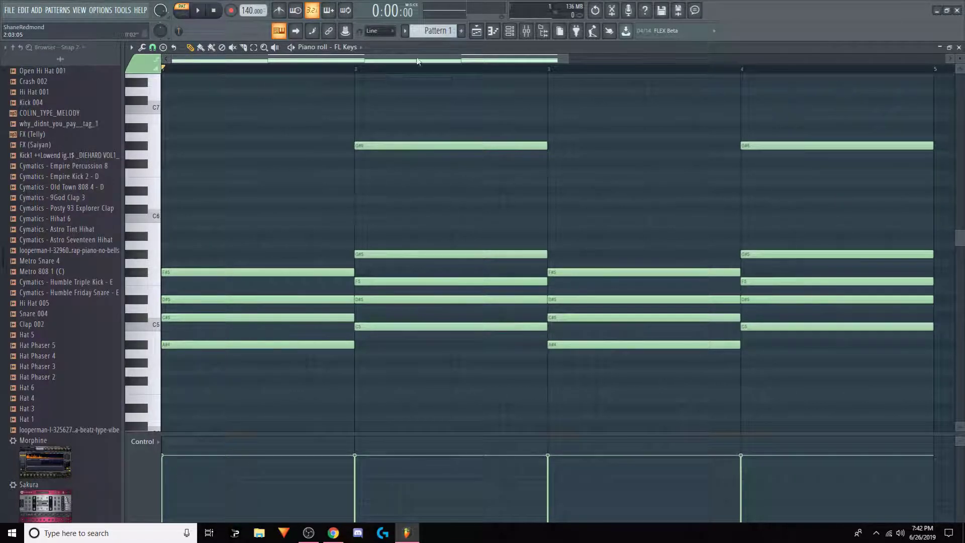
Copy bar 1's A#4 note into bar 3 an octave higher at A#5 while playing the pattern
key("space")
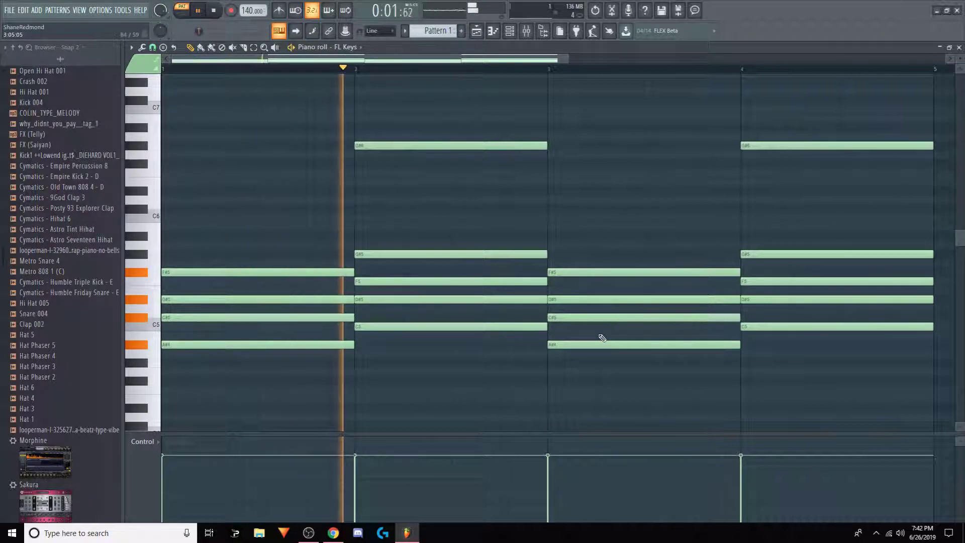
left_click_drag(602, 337, 602, 390)
key("ctrl+c")
key("ctrl+v")
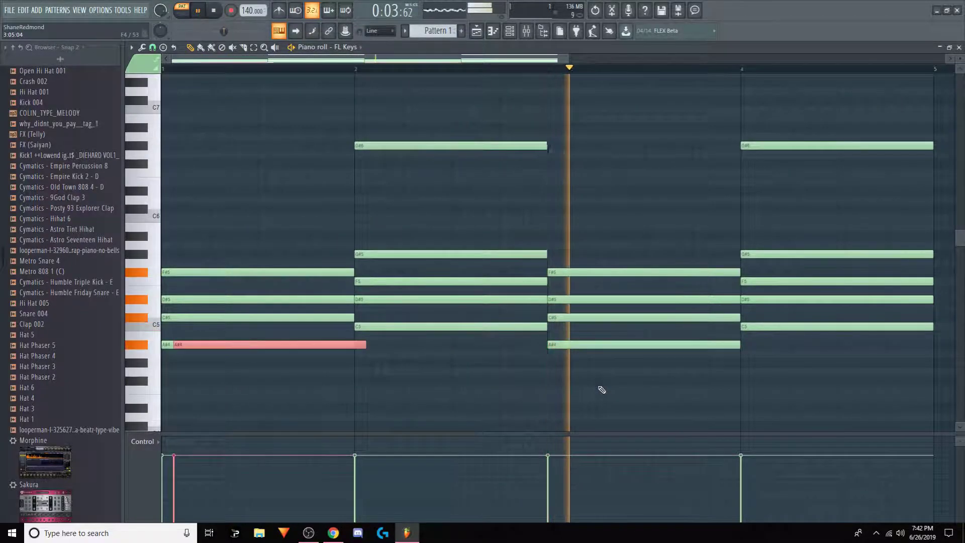
left_click_drag(330, 345, 674, 155)
key("space")
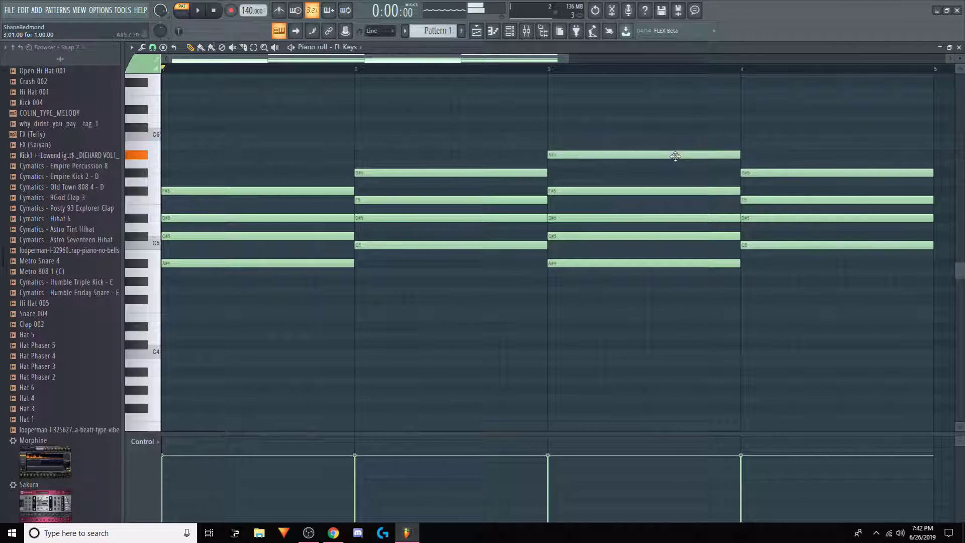
scroll(616, 181, "up", 3)
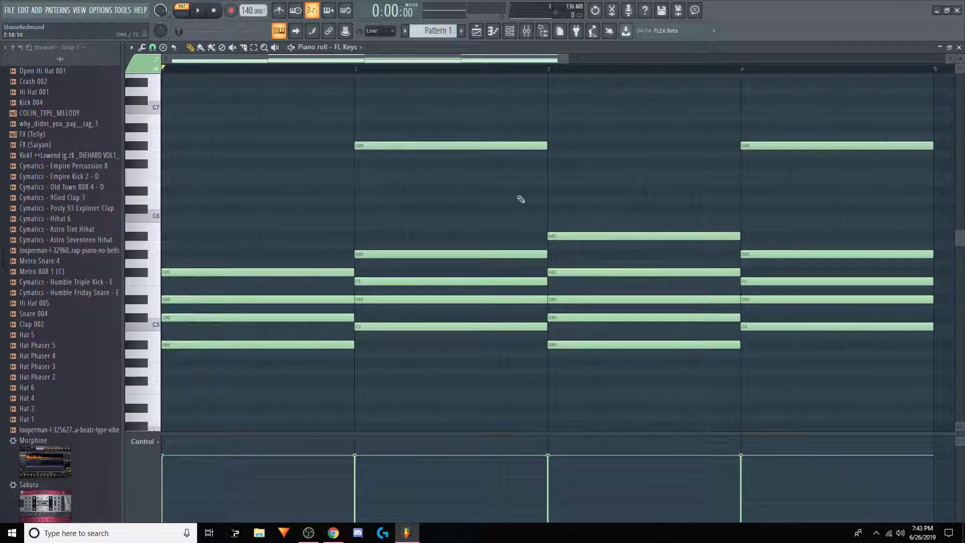
Collapse the Recent files folder in the browser
scroll(65, 155, "up", 10)
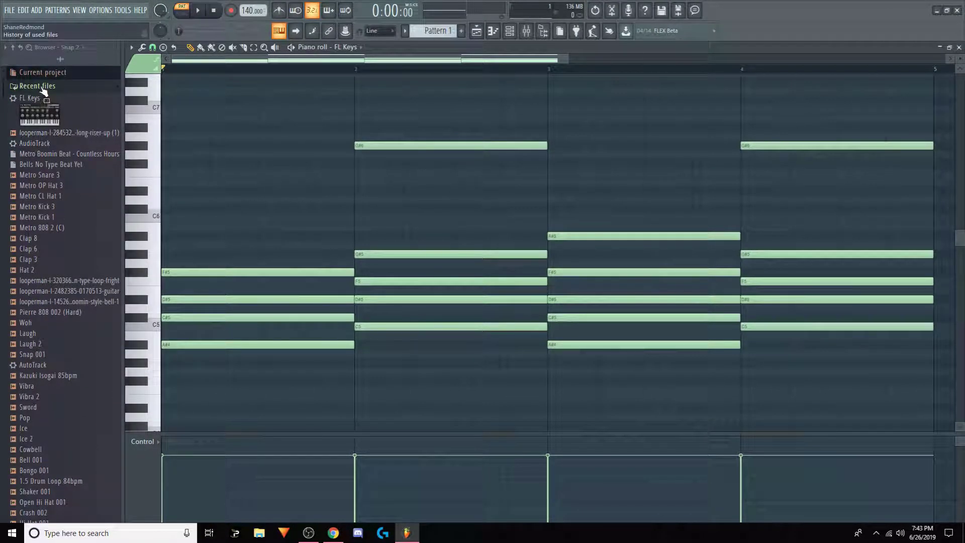
left_click(40, 73)
scroll(961, 80, "up", 3)
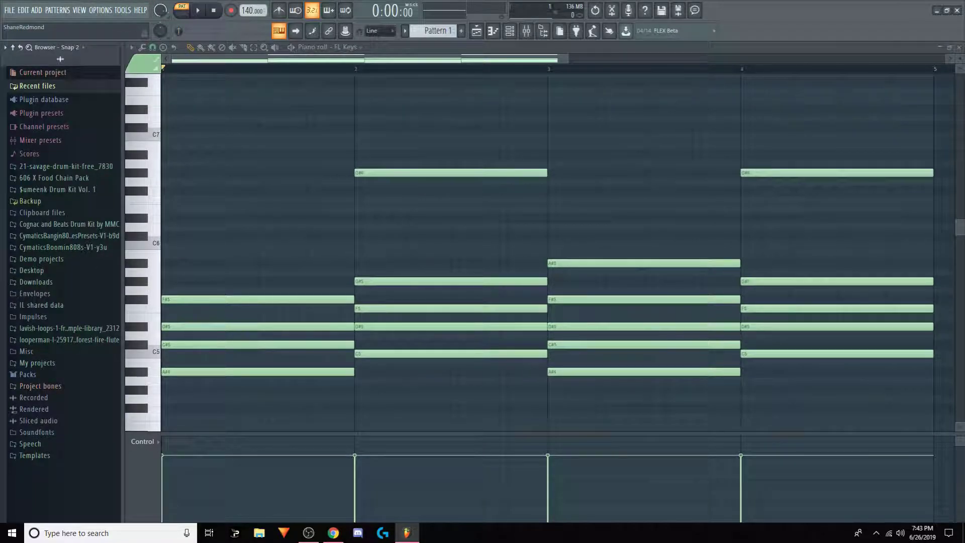
Close the piano roll and add a Sakura instrument channel in the channel rack
left_click(960, 48)
left_click(511, 31)
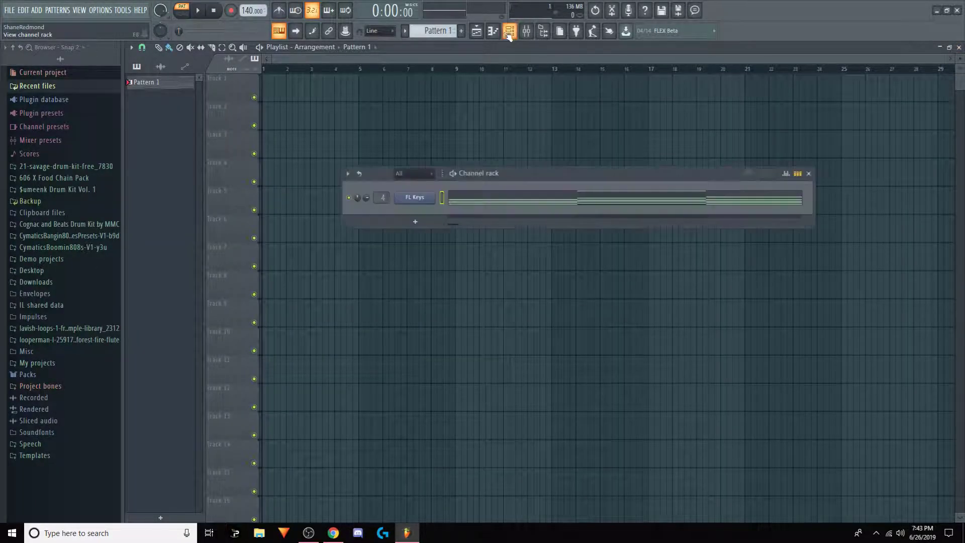
left_click(416, 222)
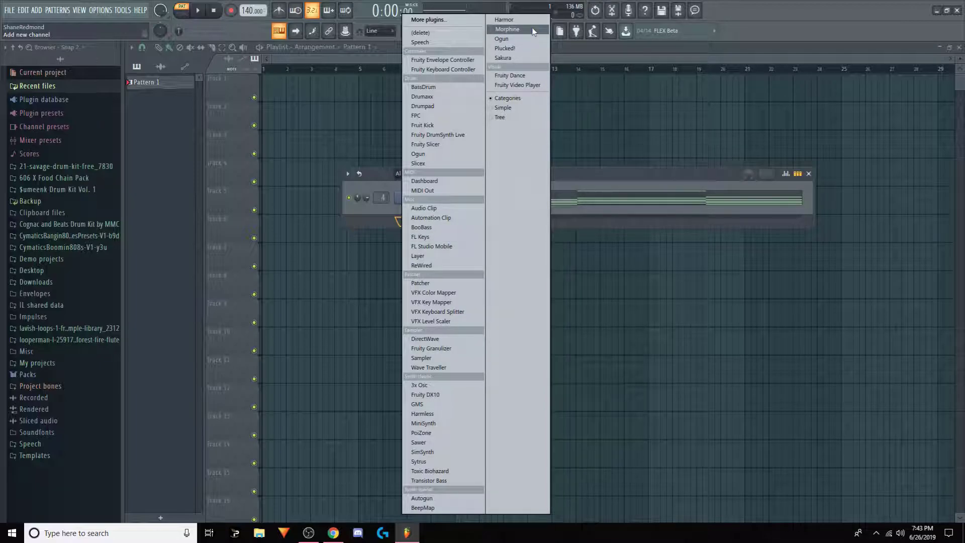
left_click(513, 58)
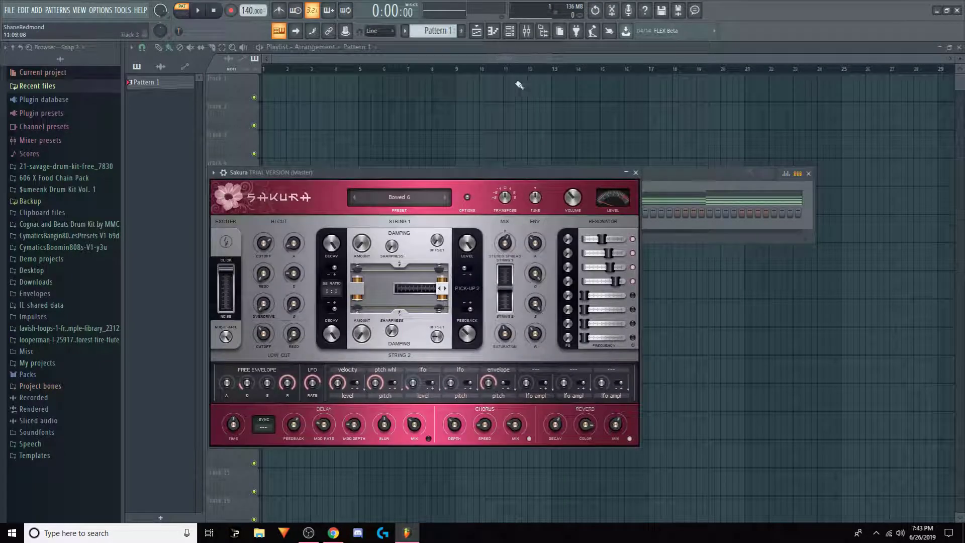
In the new melody's piano roll, shorten the C#6 note to one beat and add a one-beat A#5 note on beat 2
left_click(418, 203)
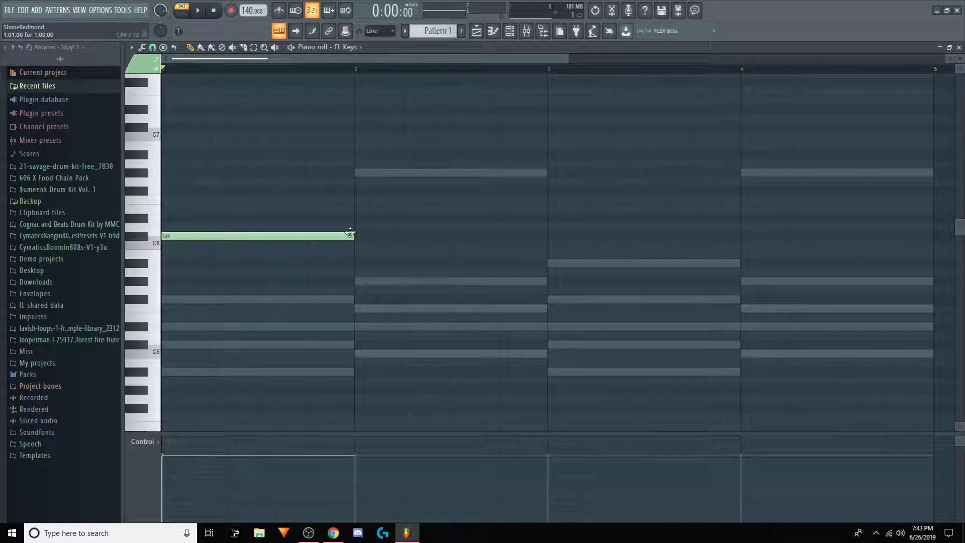
left_click_drag(349, 236, 204, 231)
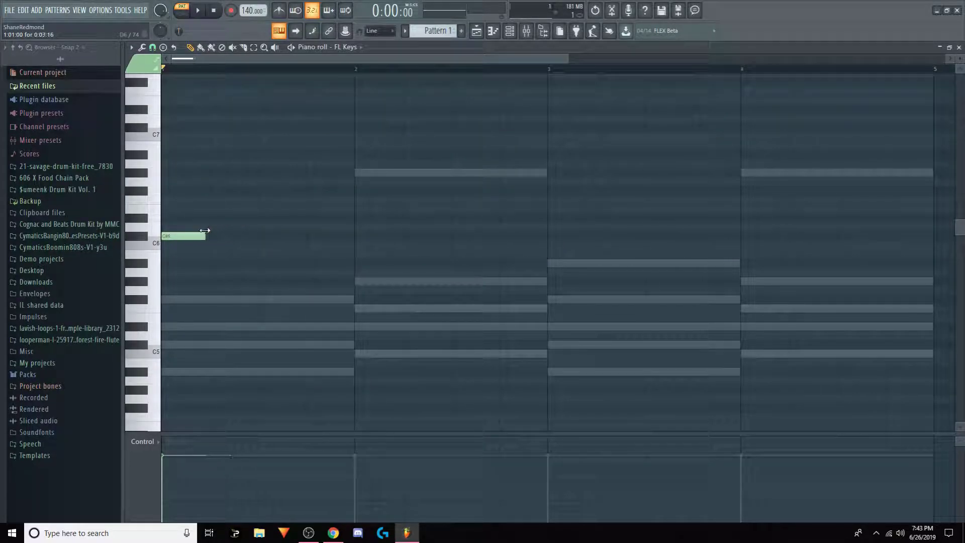
left_click(215, 263)
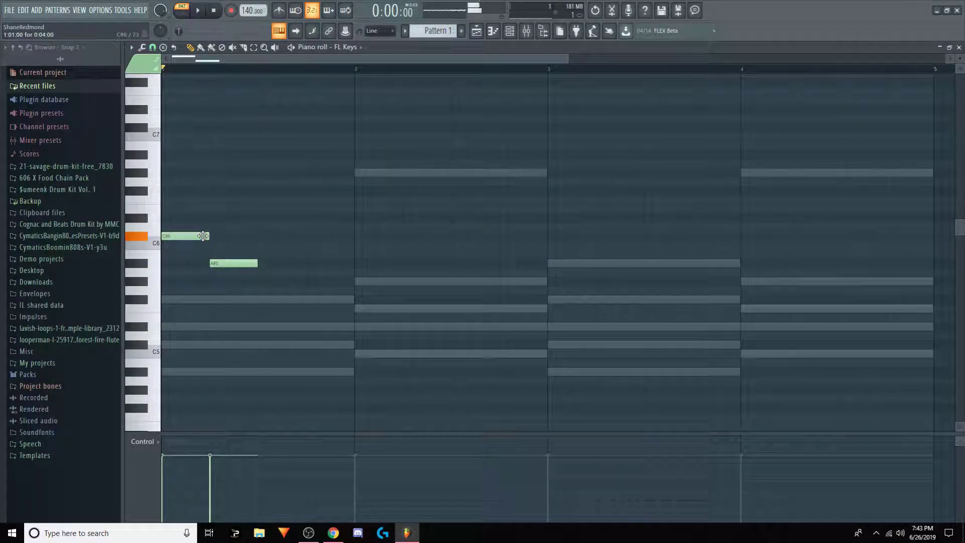
Set the piano roll's snap resolution to 1/2 step
left_click(131, 47)
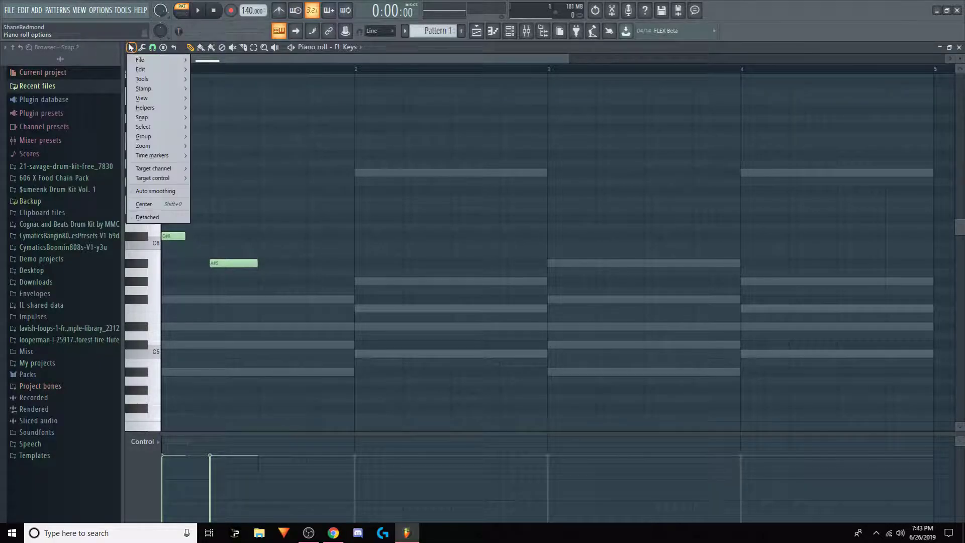
mouse_move(155, 101)
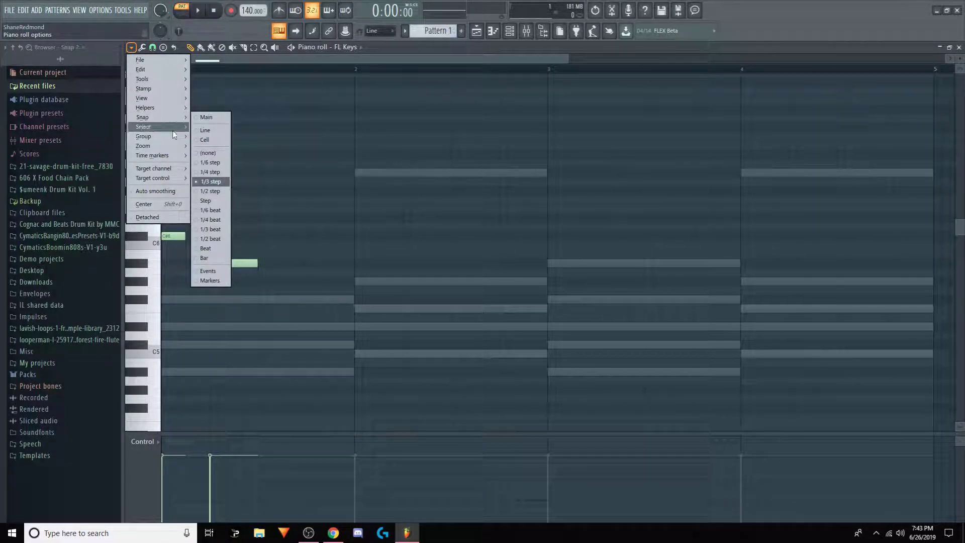
left_click(212, 195)
Replace the A#5 note with a one-step C6 right after the C#6, and repeat the melody phrase along the pattern
left_click_drag(235, 262, 211, 242)
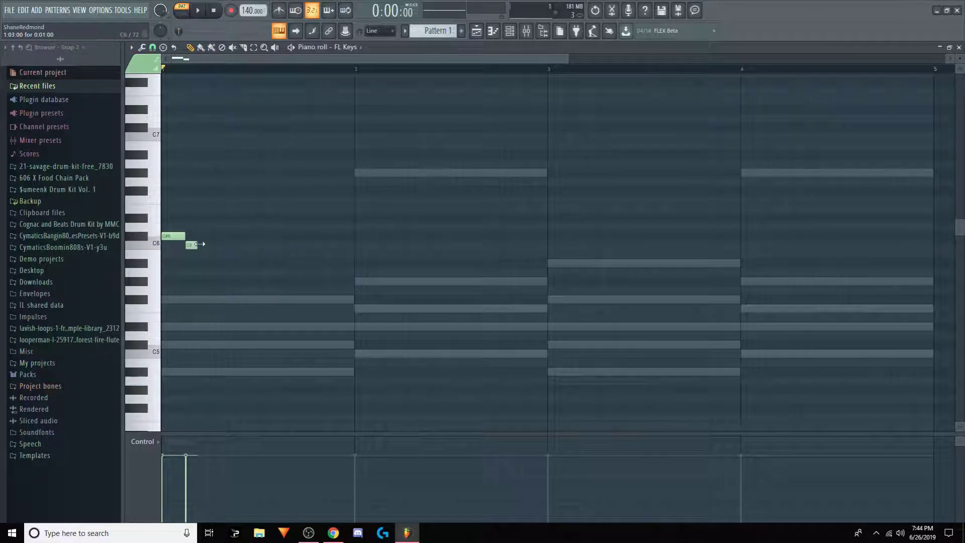
key("ctrl+b")
key("ctrl+b")
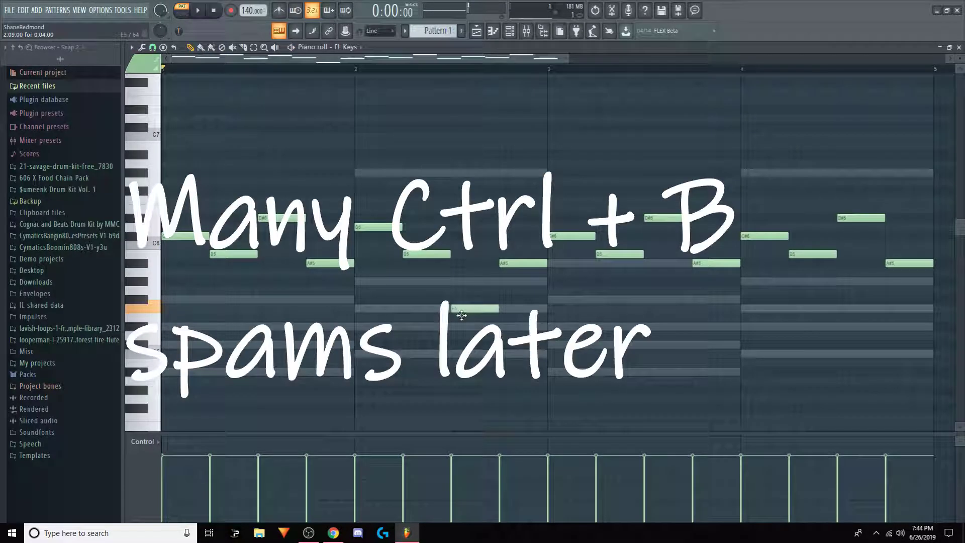
Lower the melody's third note in bar 2 to D#5, play the pattern, and close the piano roll
left_click(461, 318)
left_click_drag(461, 318, 459, 331)
key("space")
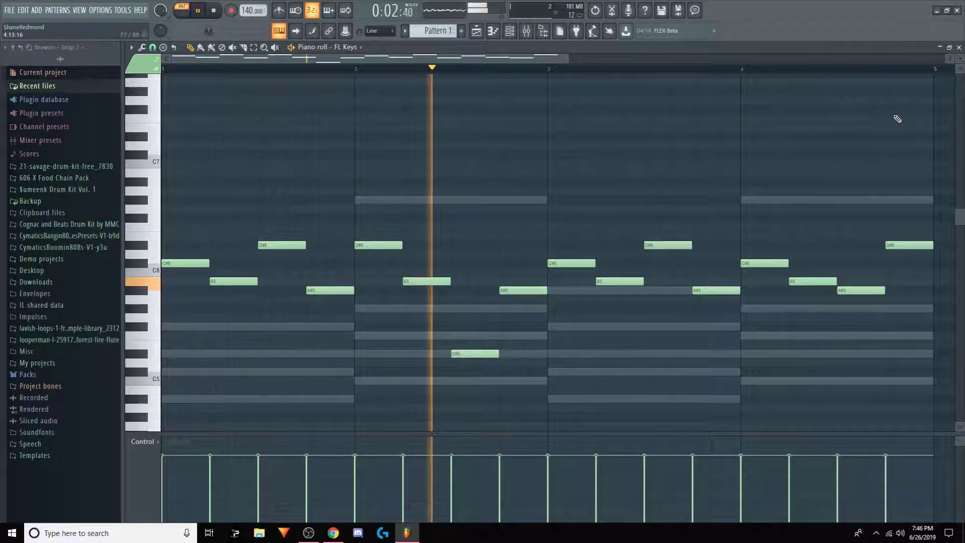
left_click(959, 47)
key("space")
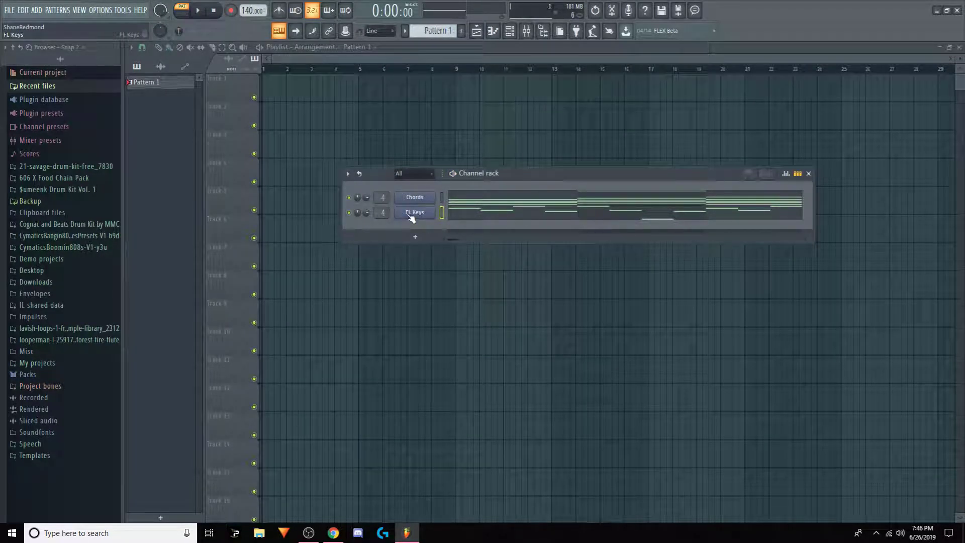
Add a Sakura channel and paste the FL Keys channel's melody notes into it
right_click(424, 198)
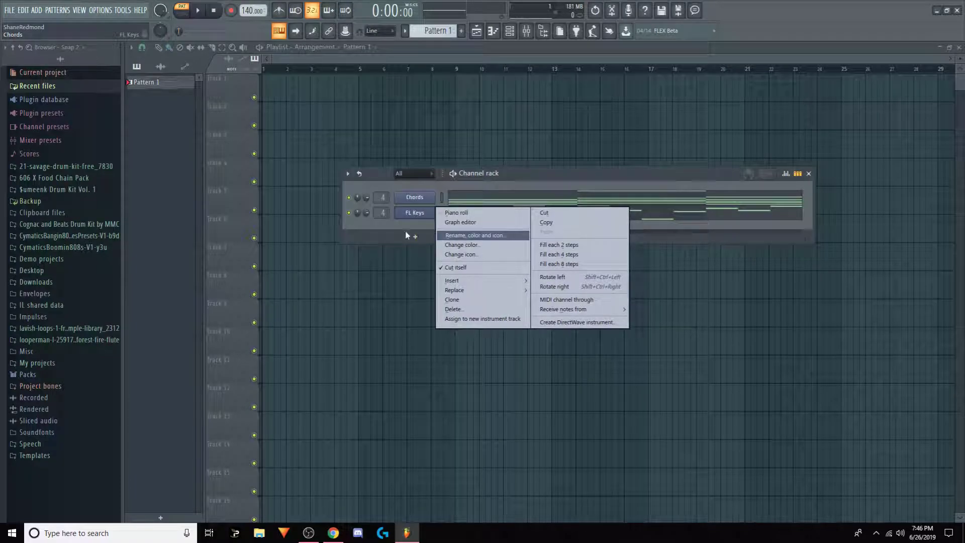
left_click(416, 234)
left_click(415, 234)
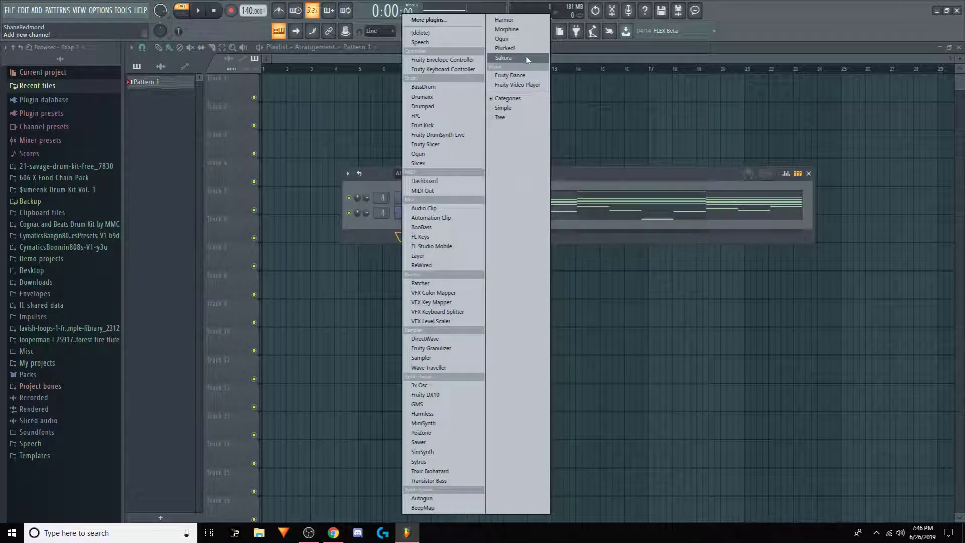
left_click(504, 58)
left_click(557, 94)
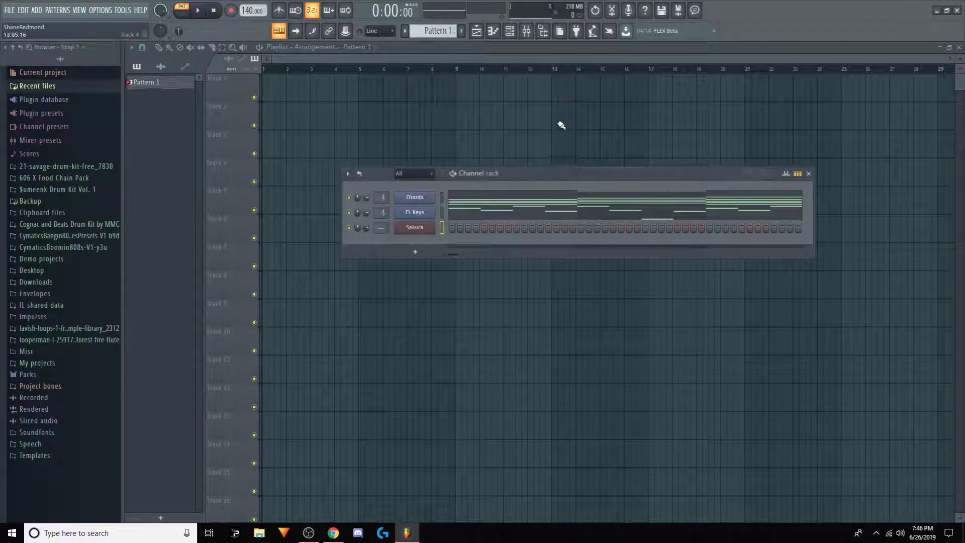
right_click(417, 227)
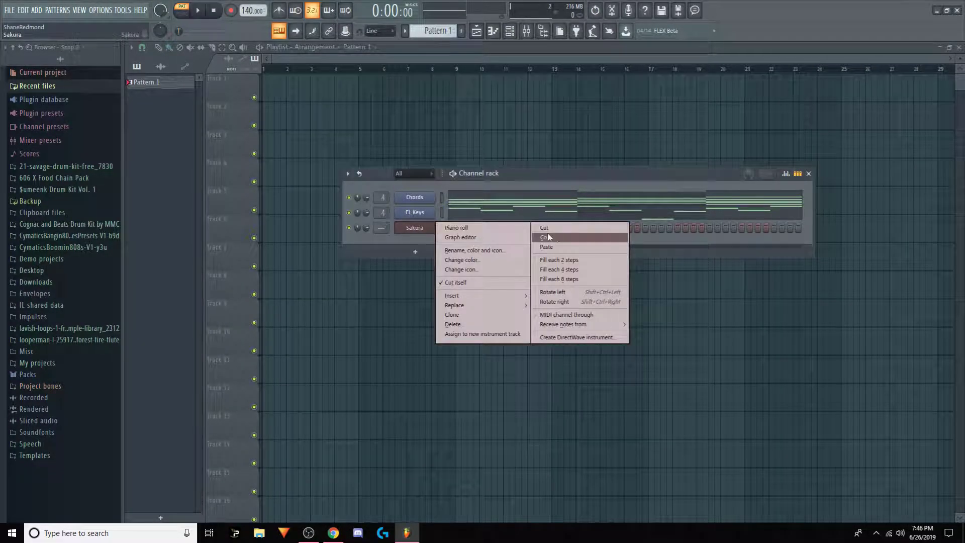
left_click(568, 248)
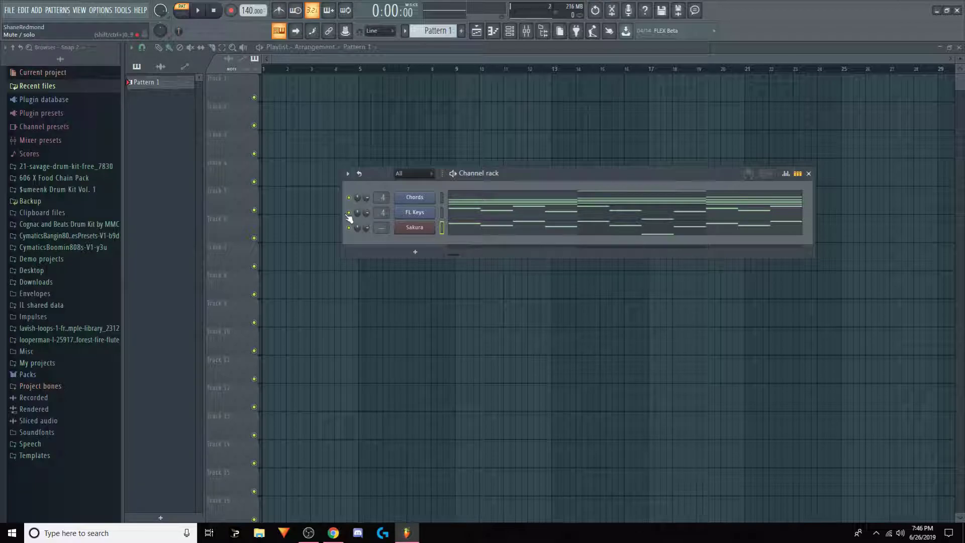
Load the Aladdin preset from Sakura's Default bank while playing the pattern, and close the plugin
left_click(406, 233)
key("space")
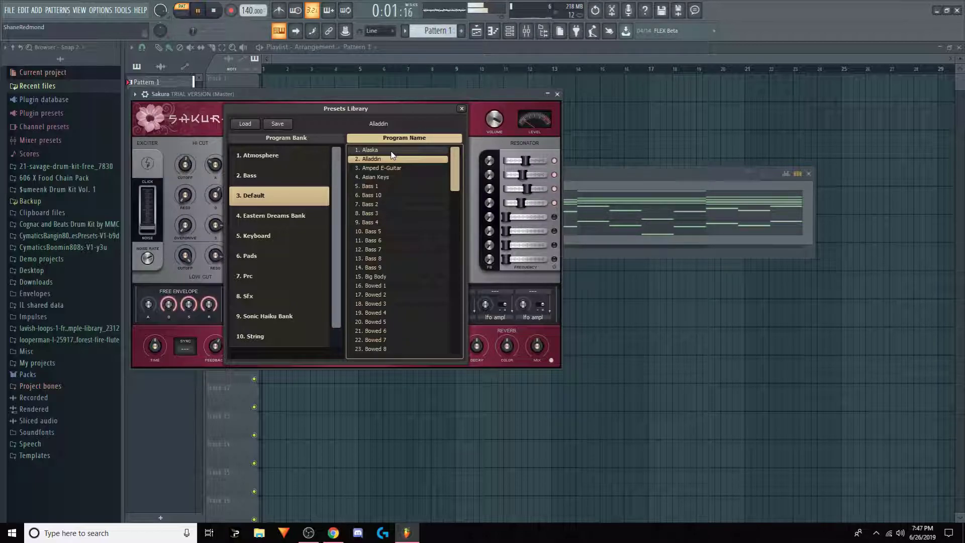
key("space")
left_click(462, 109)
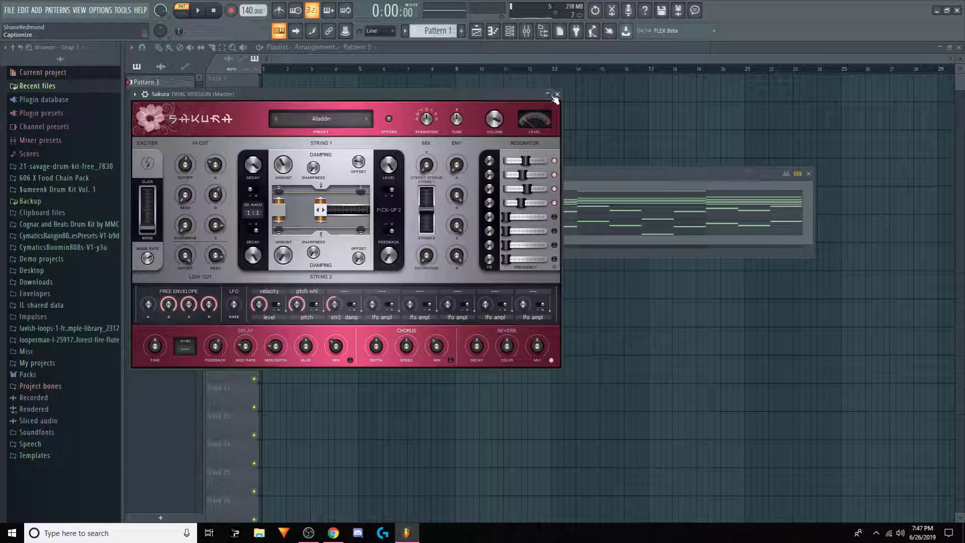
left_click(557, 95)
Add a Morphine channel and paste the Chords channel's notes into it
left_click(416, 252)
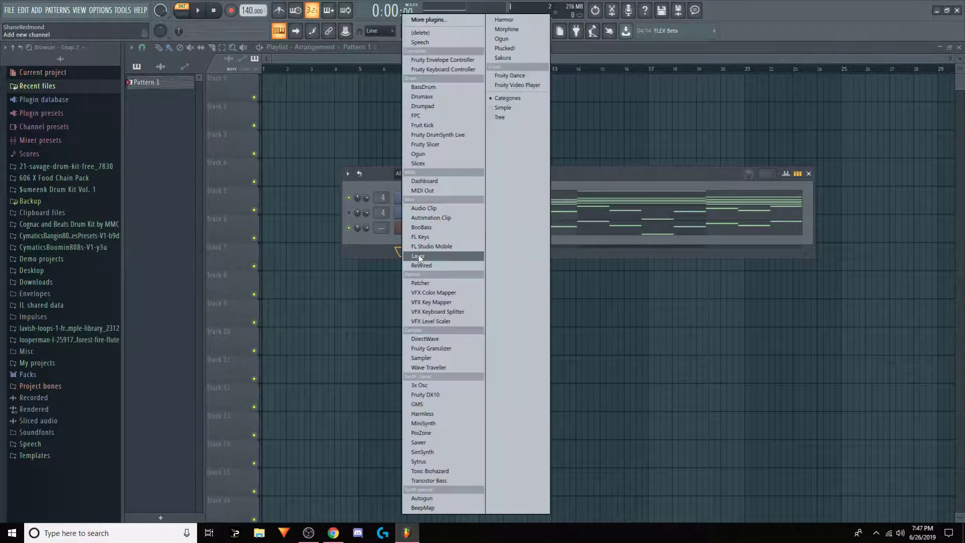
left_click(503, 28)
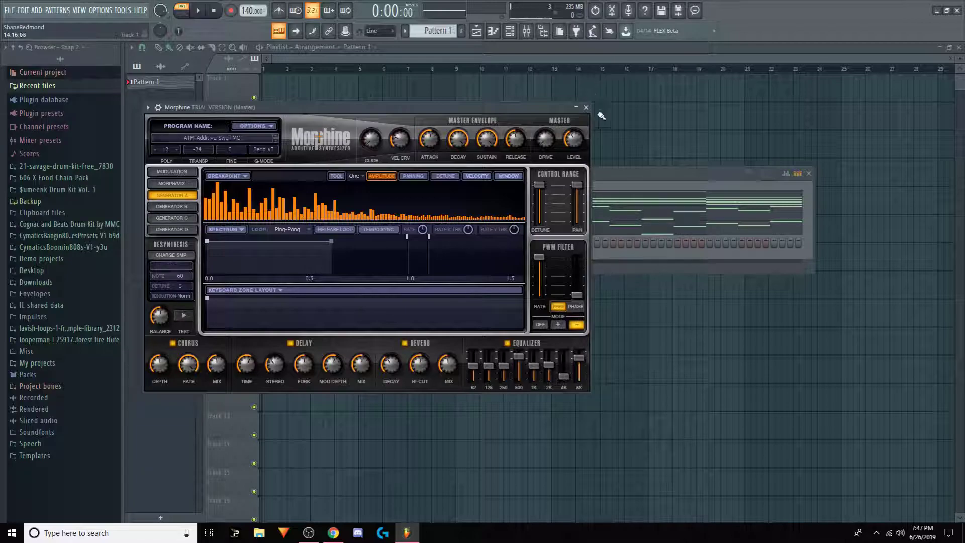
left_click(585, 107)
right_click(411, 196)
left_click(428, 242)
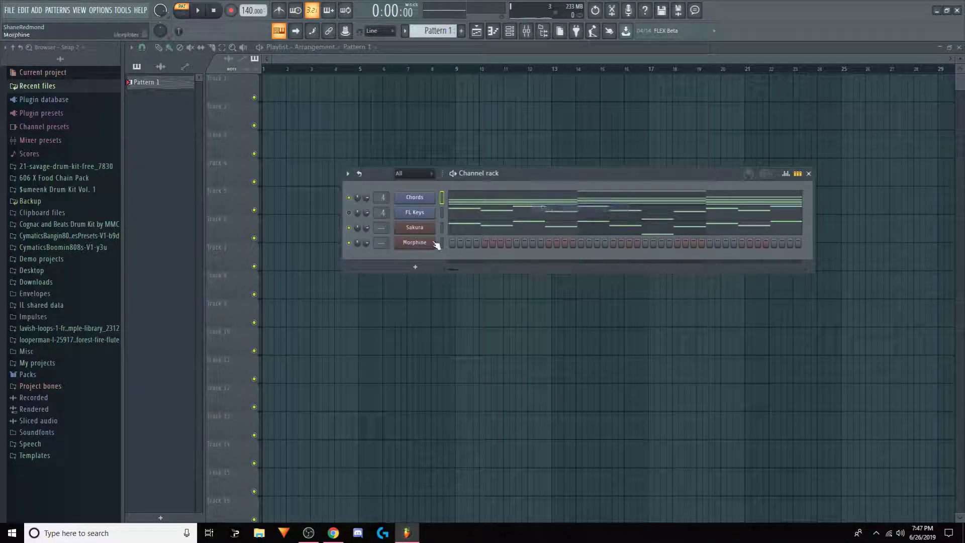
right_click(430, 243)
left_click(561, 264)
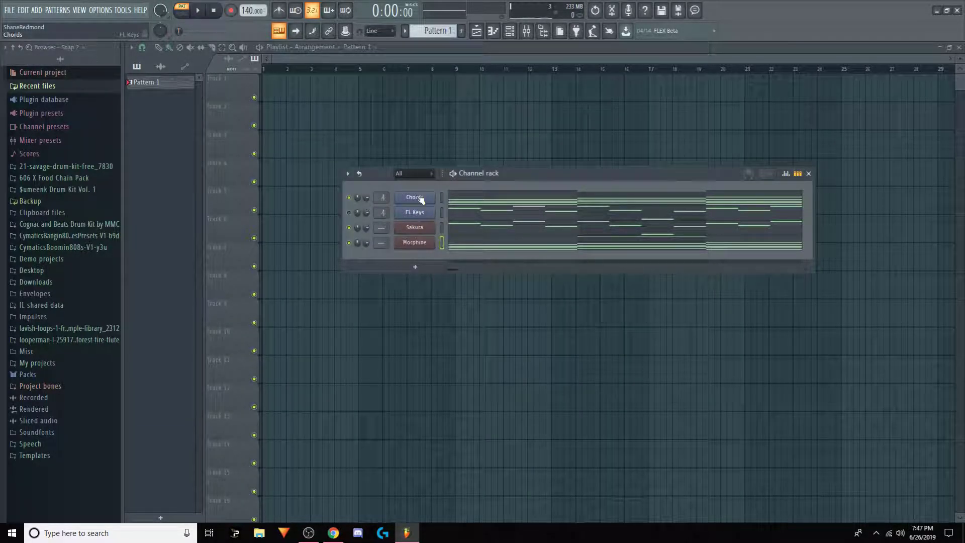
Audition Morphine's Keyboards presets from KBD Harpsichord NUC through KBD Linda MC, and close the plugin
key("space")
left_click(415, 242)
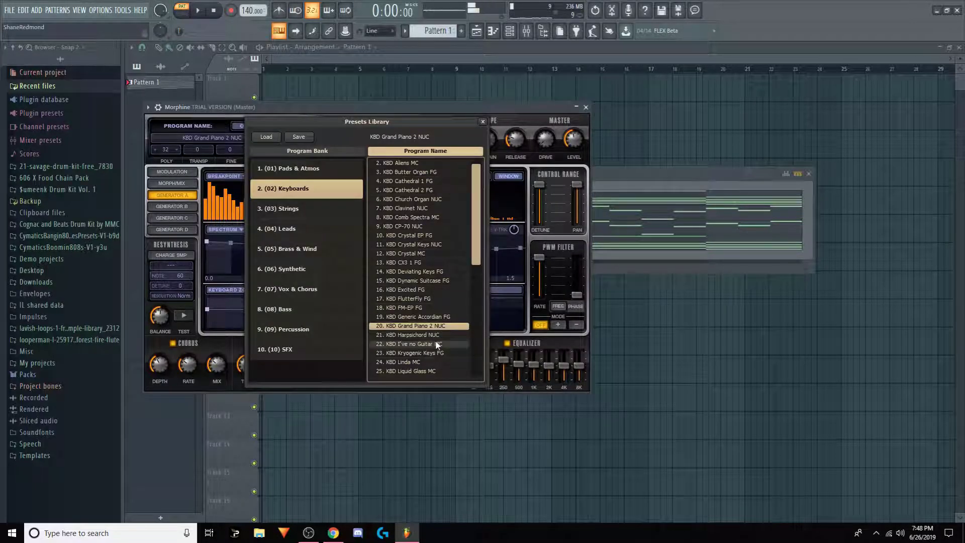
left_click(439, 335)
left_click(438, 343)
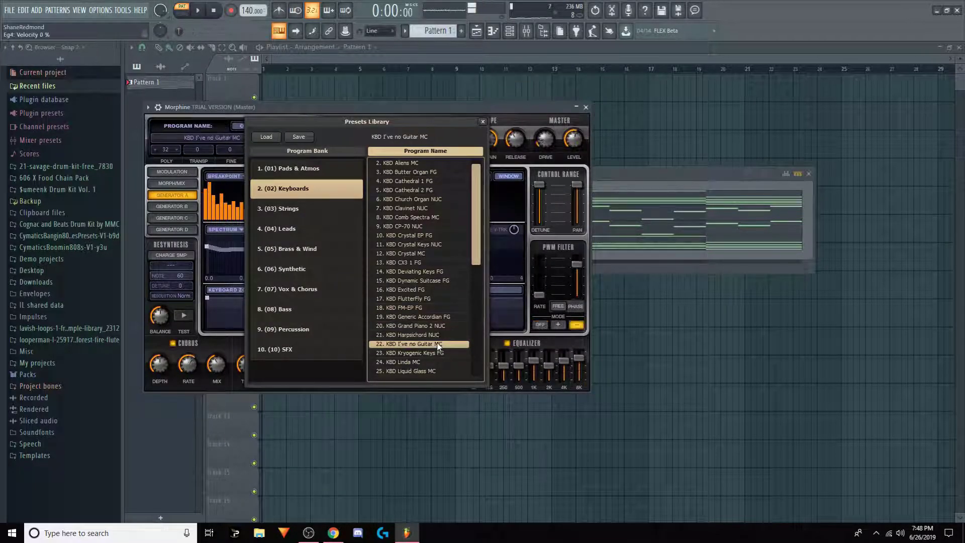
left_click(435, 353)
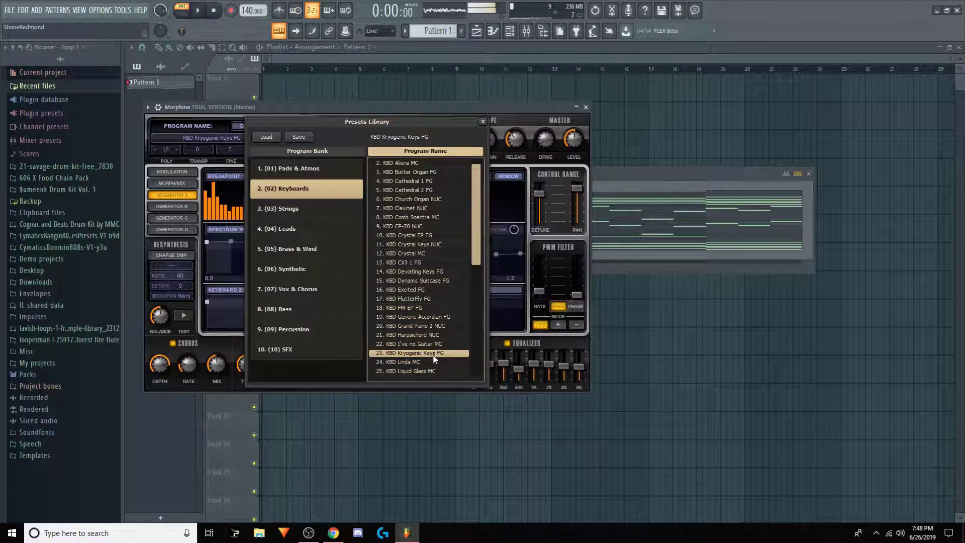
left_click(435, 362)
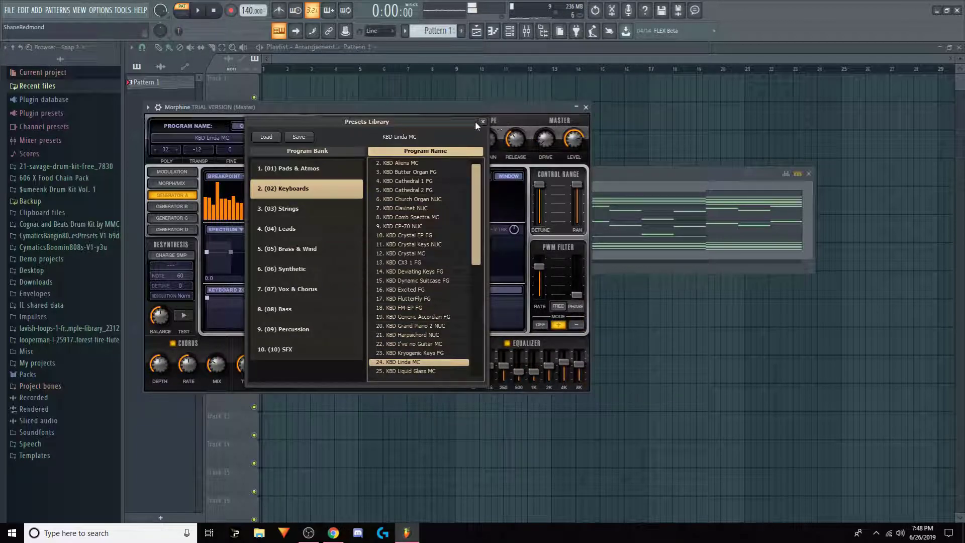
left_click(482, 122)
left_click(586, 108)
Delete the Morphine channel from the channel rack
left_click(416, 244)
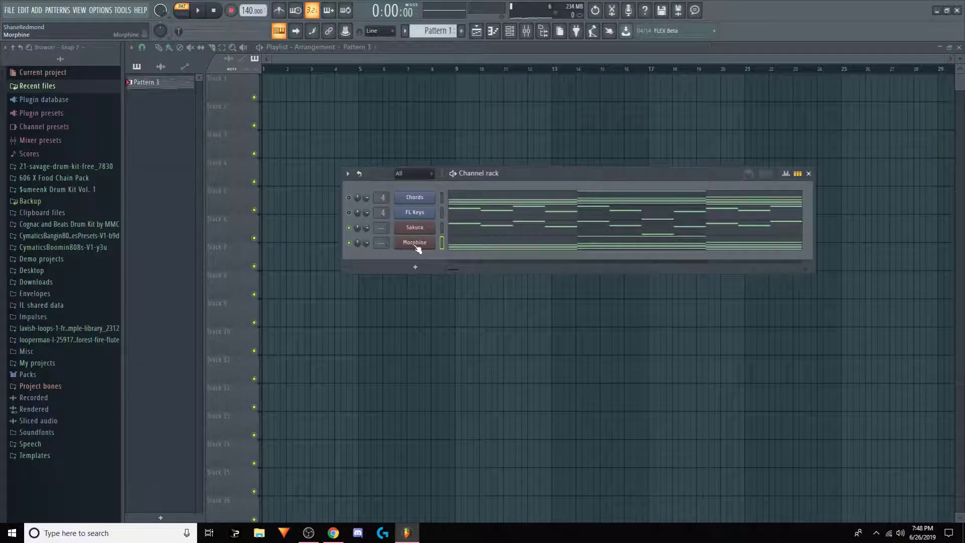
right_click(428, 243)
left_click(453, 339)
left_click(535, 294)
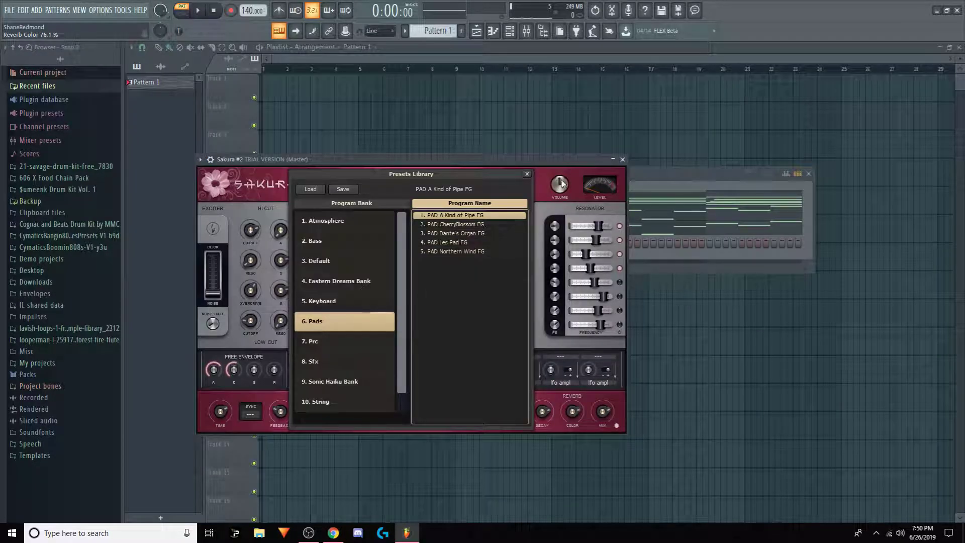
Close Sakura #2's preset library and plugin window, and open that channel's piano roll
left_click(527, 174)
left_click(623, 159)
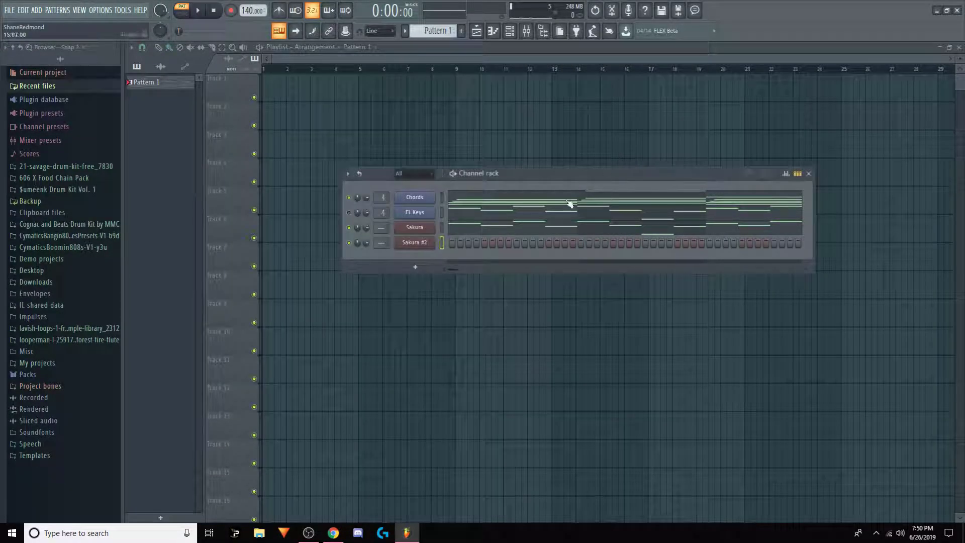
right_click(426, 241)
left_click(458, 243)
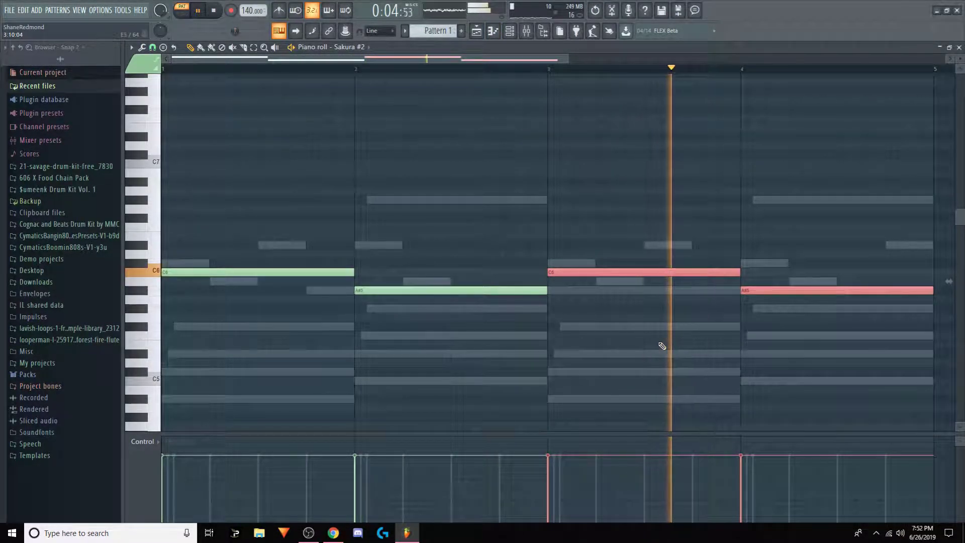
Redraw the Sakura #2 note in bar 4 as a one-bar G5, and switch from the piano roll to the channel rack
key("space")
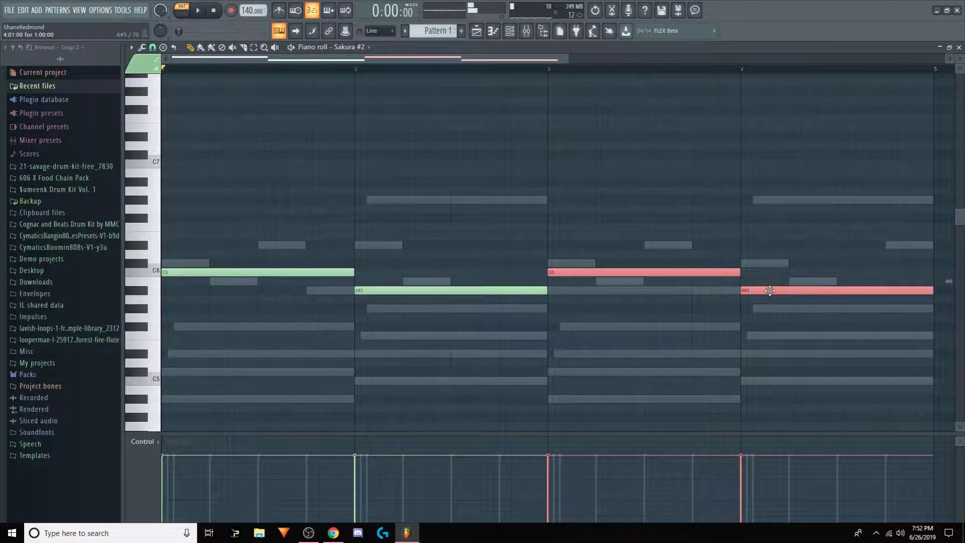
right_click(770, 291)
left_click(750, 291)
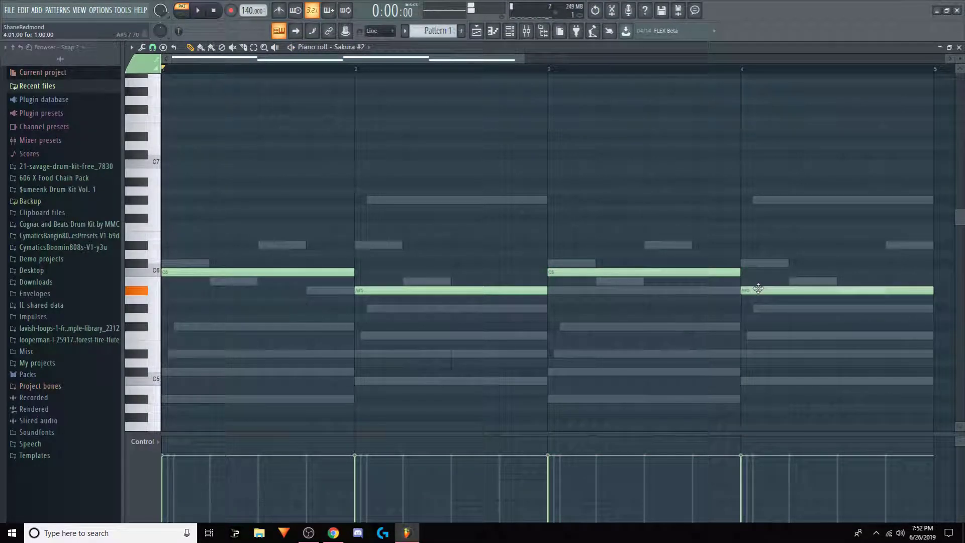
left_click_drag(759, 290, 759, 318)
double_click(758, 318)
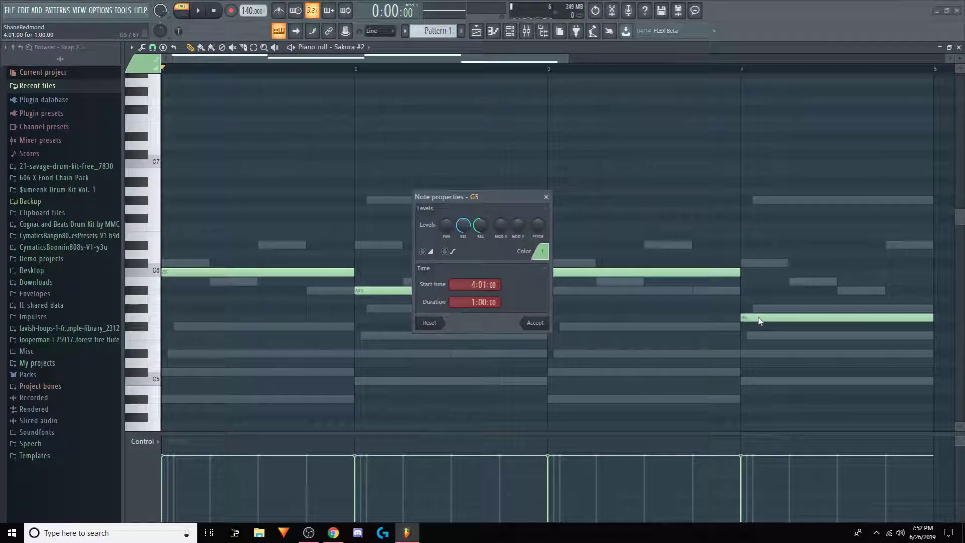
left_click(546, 196)
left_click(778, 315)
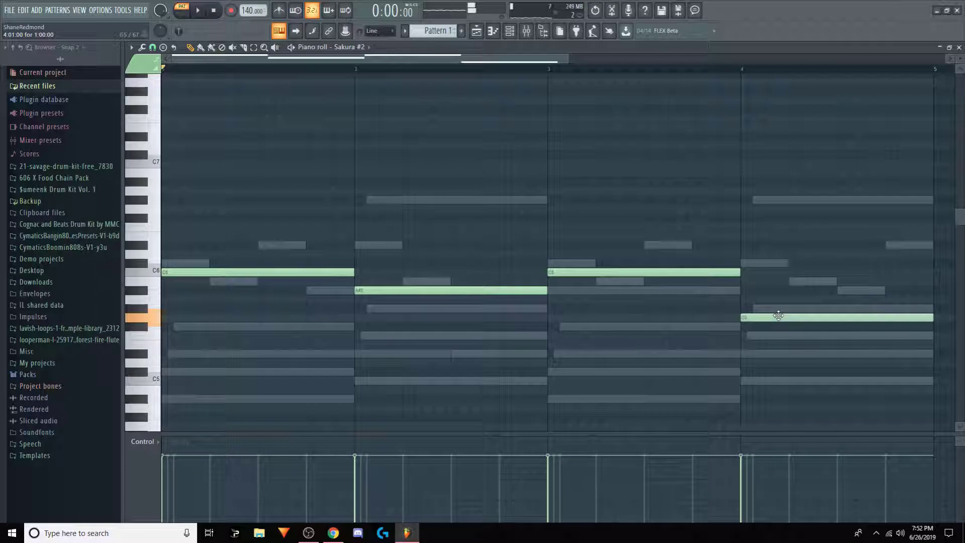
key("F5")
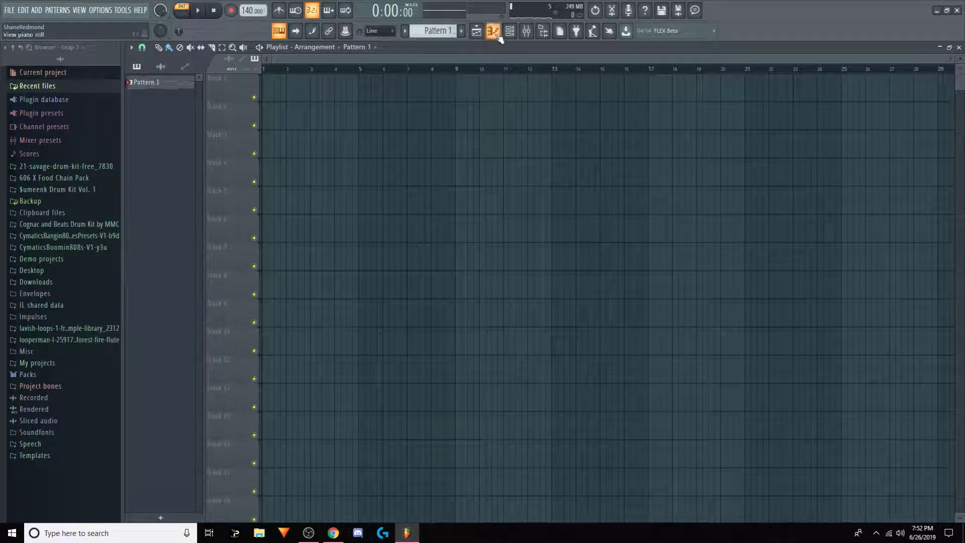
left_click(516, 33)
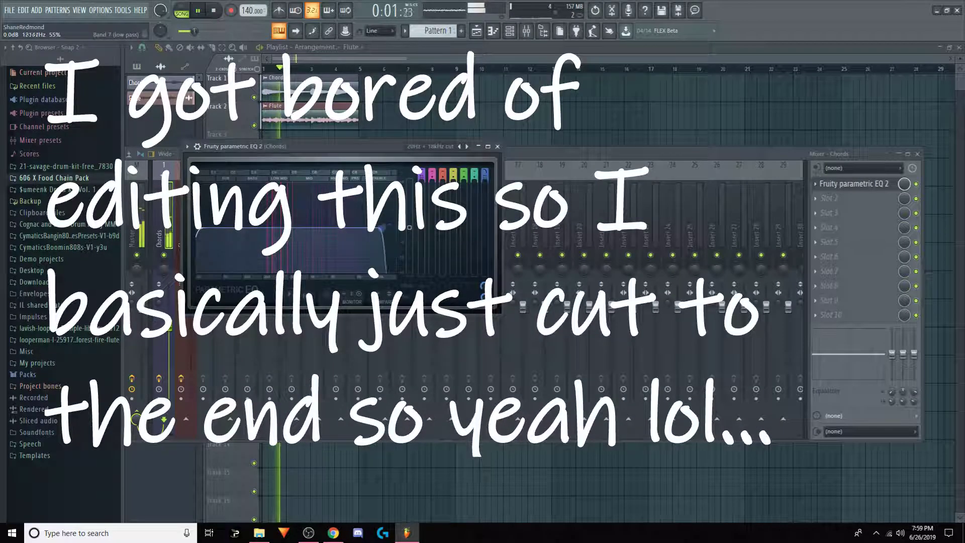
Cut the lows and highs of the Chords mixer track in Fruity parametric EQ 2, and raise its high cut slightly again
left_click_drag(386, 229, 342, 230)
left_click_drag(200, 232, 227, 229)
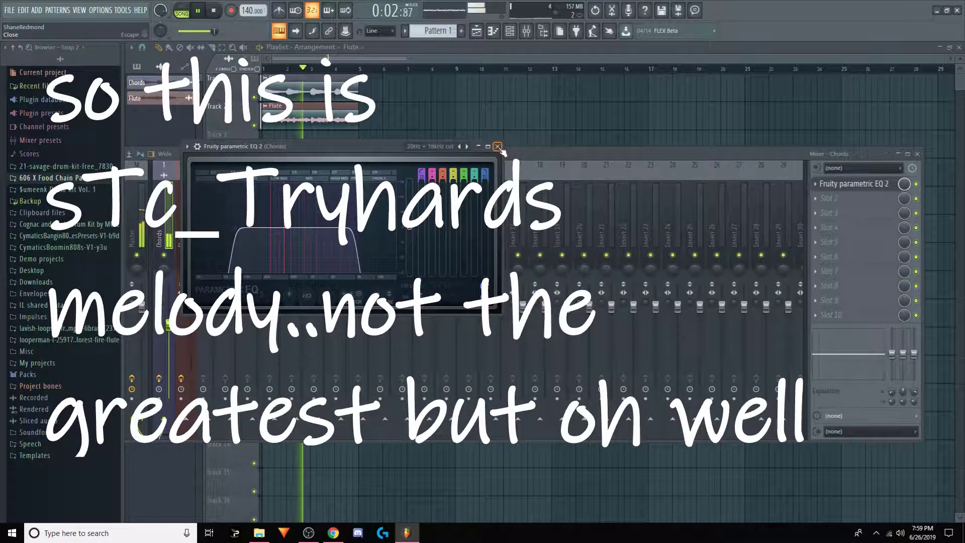
left_click(497, 146)
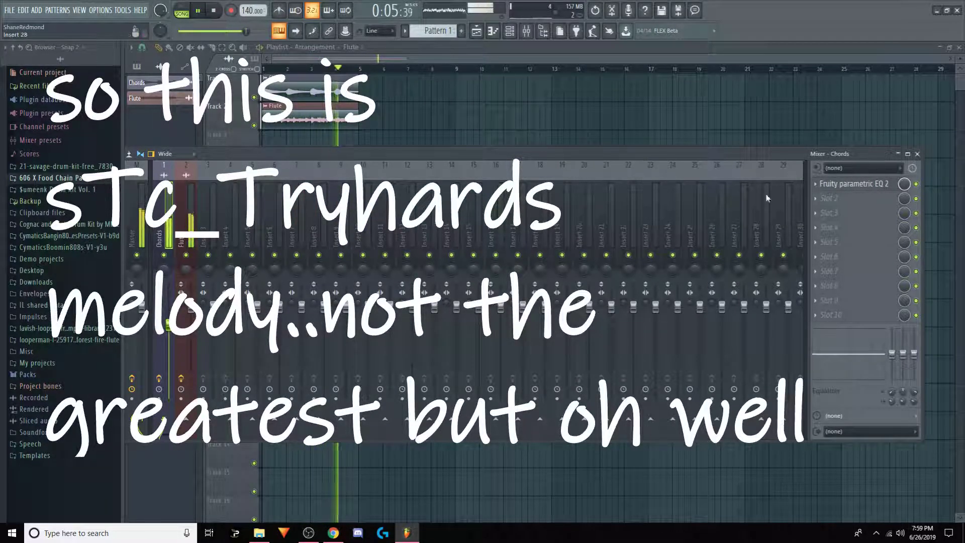
left_click(854, 187)
left_click_drag(354, 229, 376, 231)
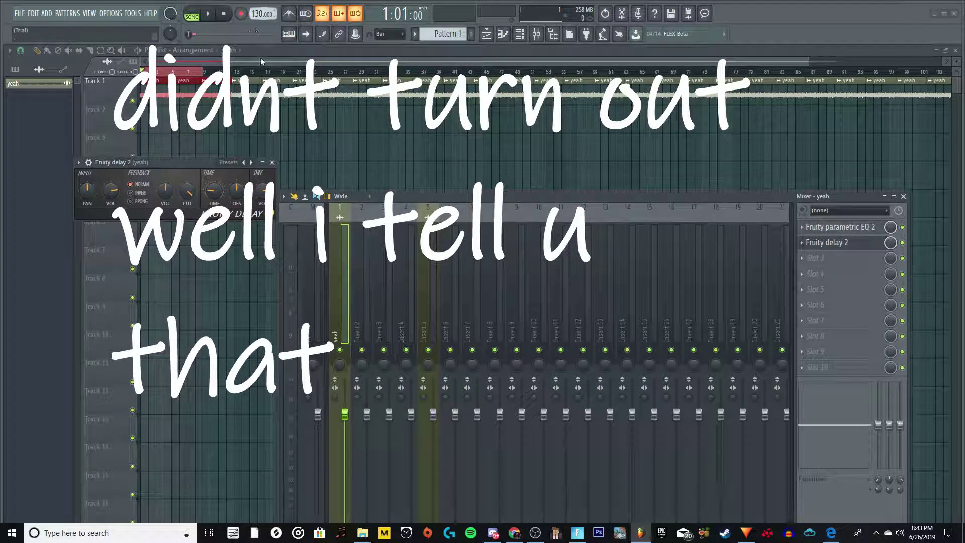
Raise the project tempo to 138 BPM
scroll(261, 61, "up", 3)
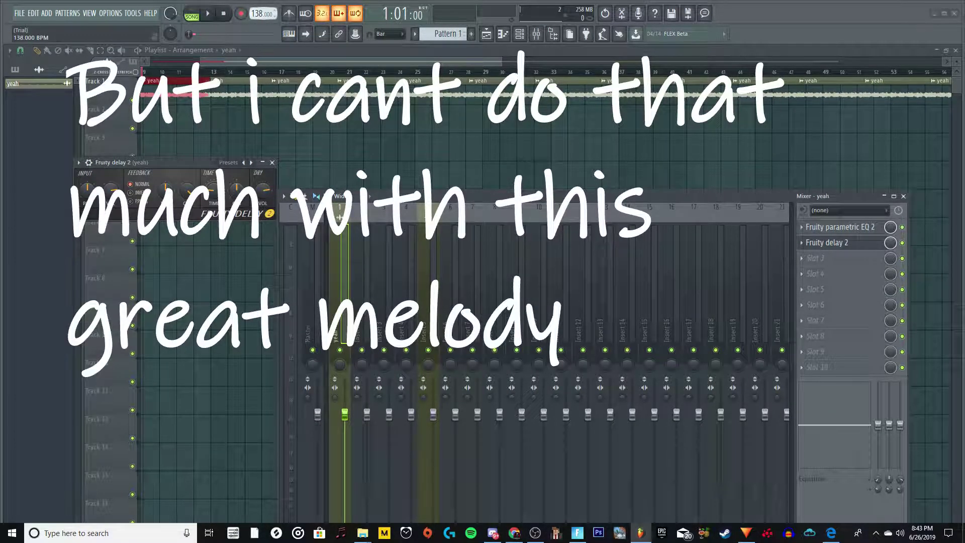
Close the Fruity delay 2 and mixer windows, and erase the yeah clips from the later bars of Track 1
left_click(272, 163)
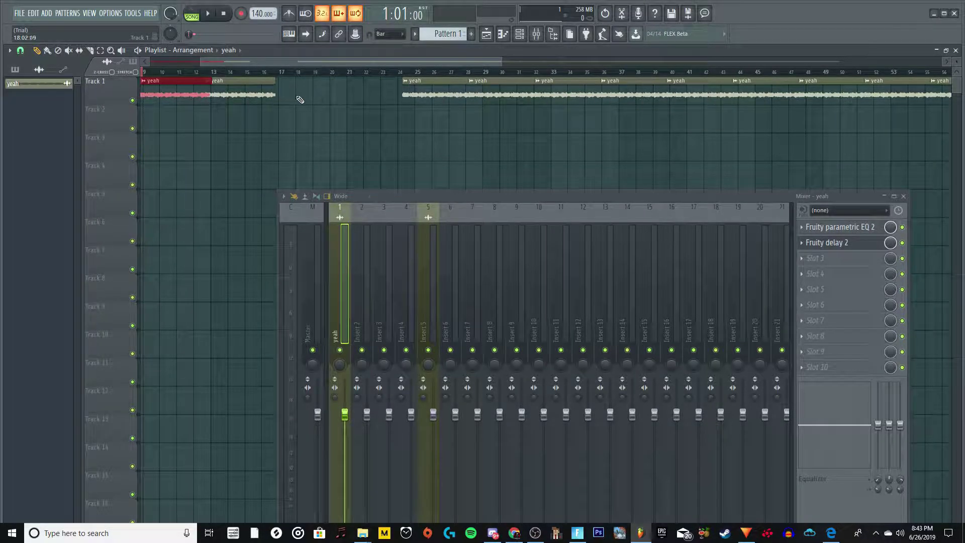
scroll(251, 99, "right", 1)
left_click_drag(229, 97, 215, 96)
scroll(221, 96, "up", 2)
scroll(537, 90, "down", 5)
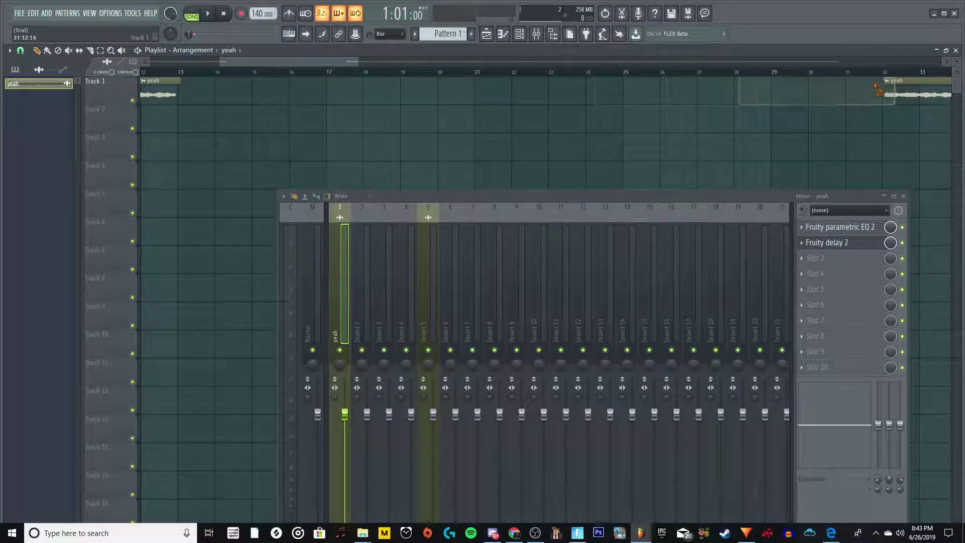
left_click(905, 196)
mouse_move(899, 123)
left_mouse_down()
mouse_move(795, 103)
mouse_move(529, 89)
mouse_move(328, 95)
left_mouse_up()
Delete the remaining yeah clips that follow the first one on Track 1
scroll(202, 94, "up", 5)
scroll(607, 99, "up", 1)
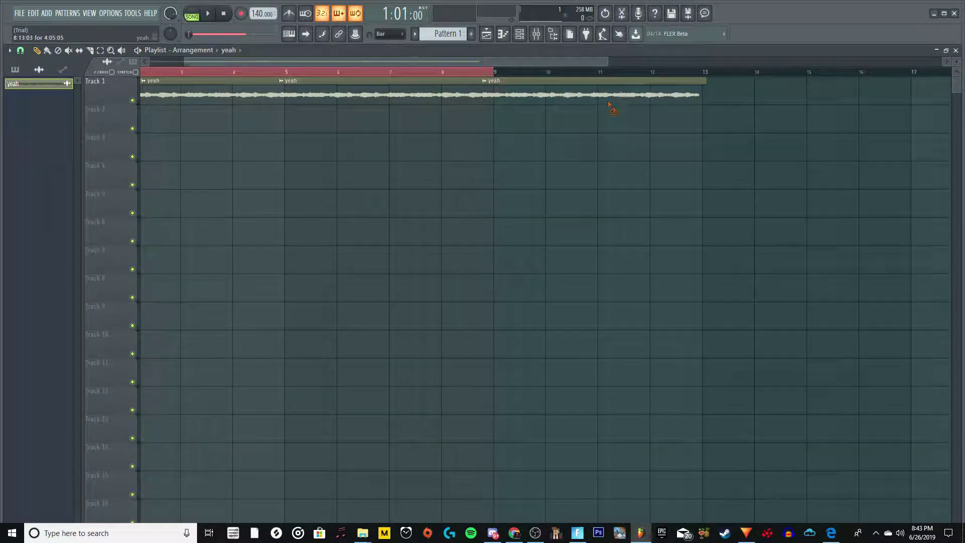
right_click(607, 95)
right_click(420, 88)
scroll(420, 87, "down", 1)
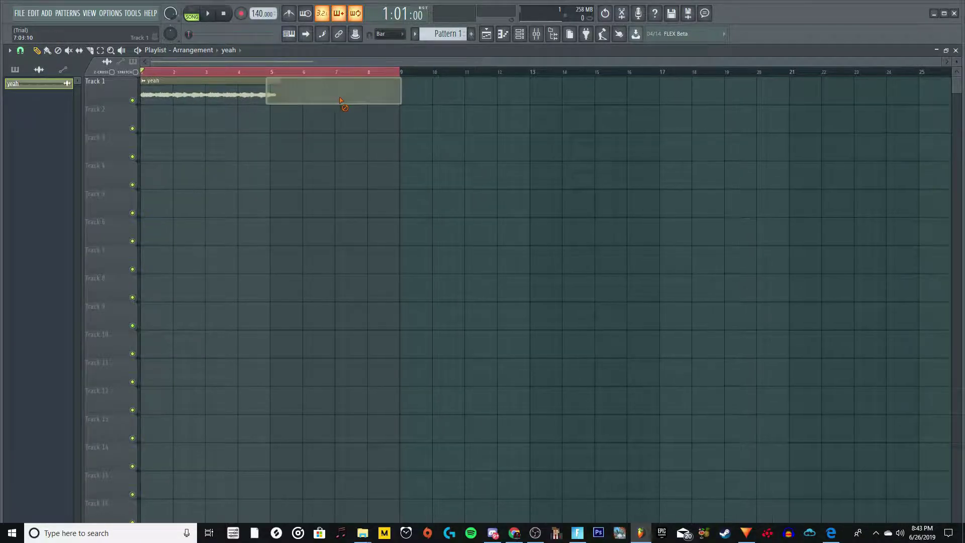
right_click(276, 88)
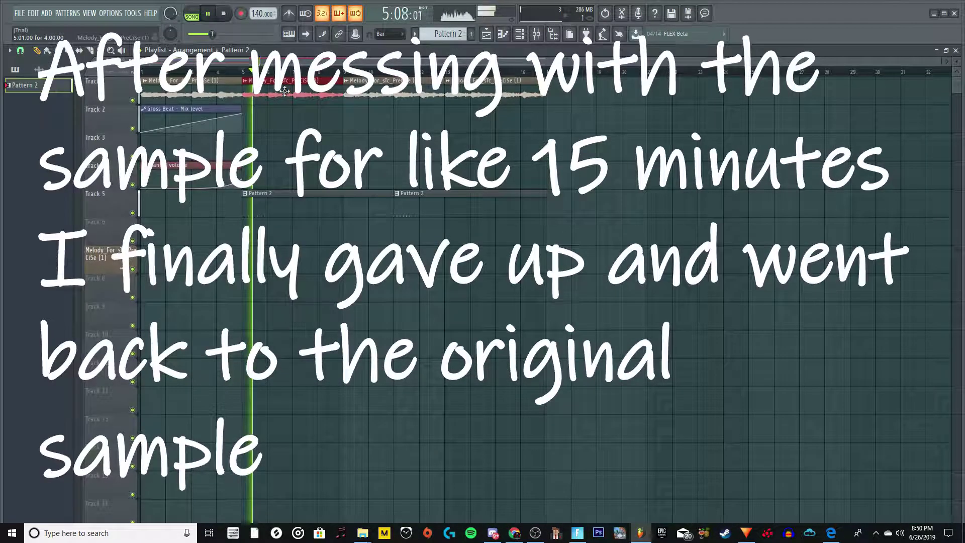
Copy the melody clip at bar 5 onto Track 2 and make it unique as the sample Melody_For_sTc_PreCiSe (1) - Part_1
left_click_drag(279, 130, 299, 102)
key("space")
right_click(248, 113)
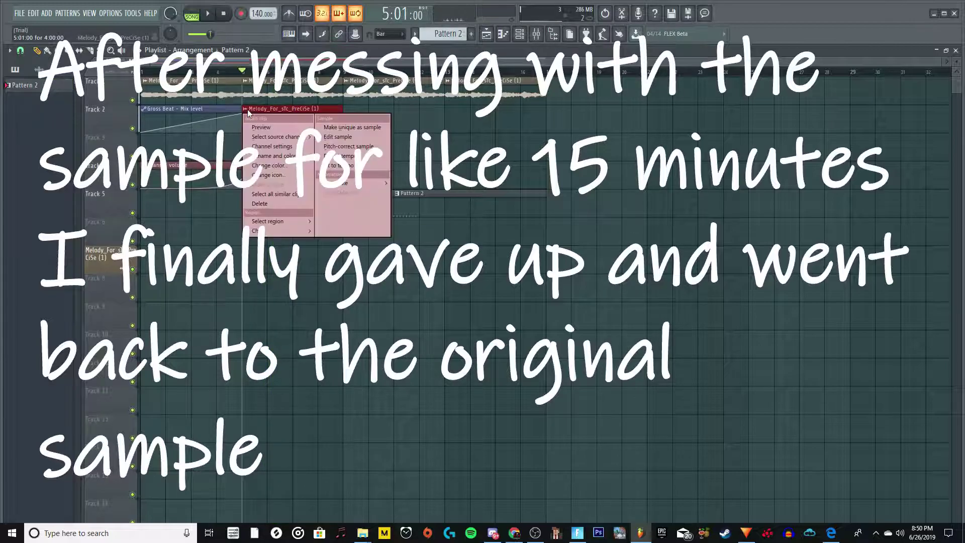
left_click(358, 138)
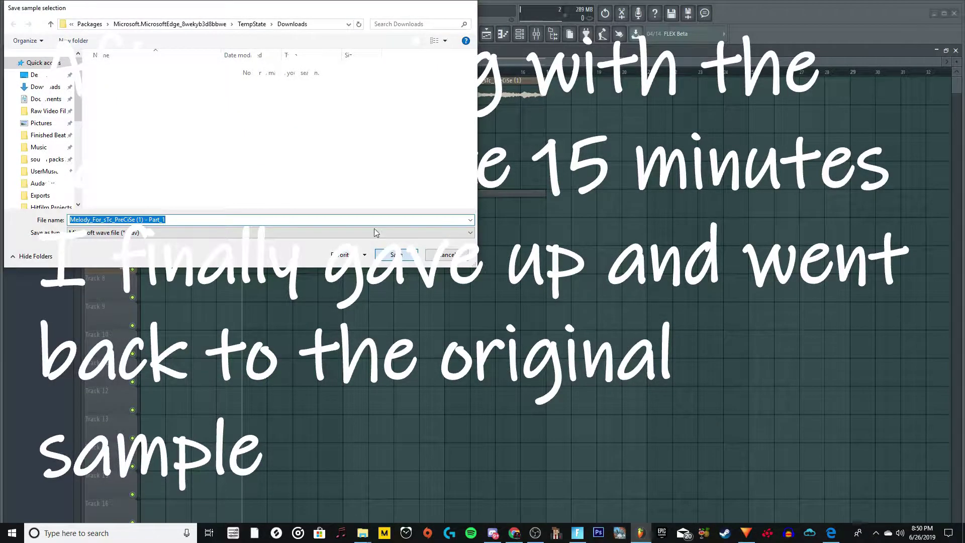
left_click(395, 255)
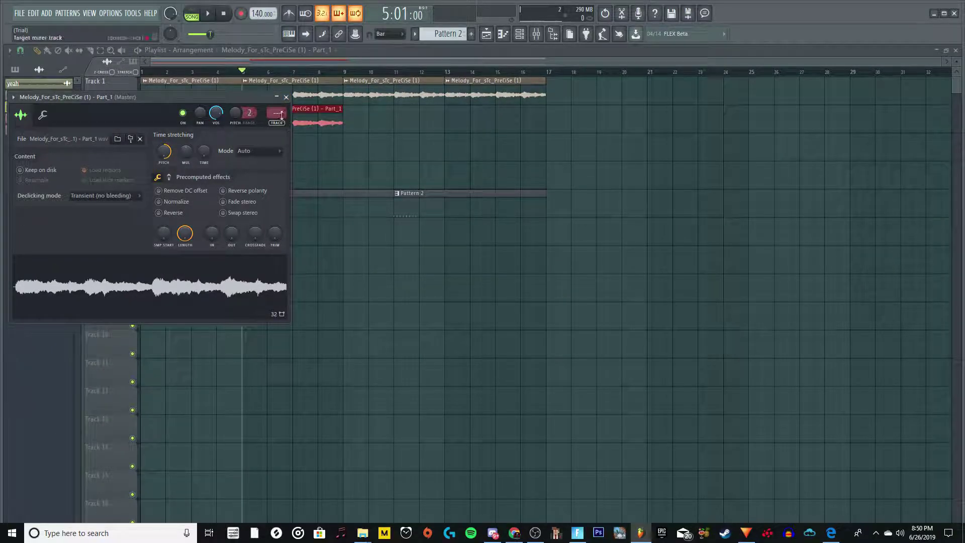
left_click(286, 97)
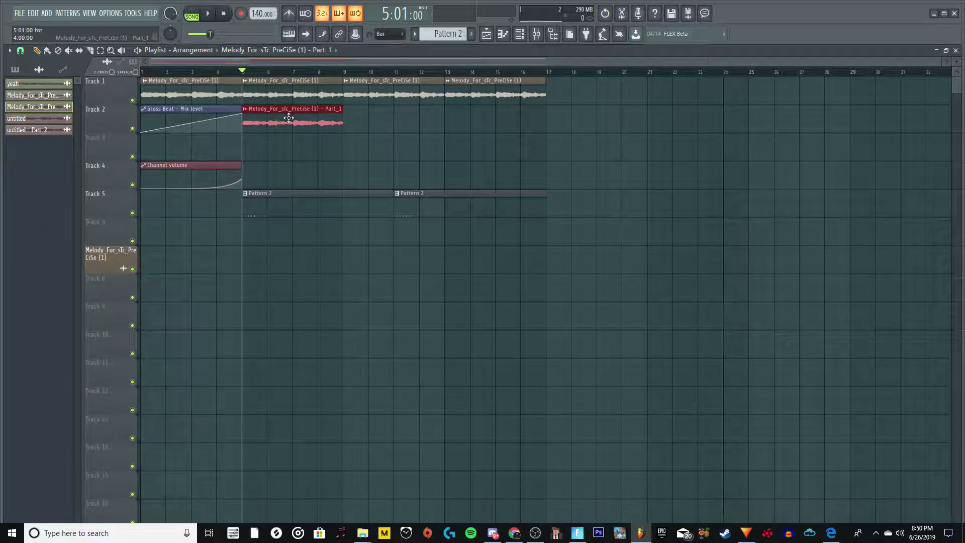
Route the Part_1 melody sample to mixer track 2 and play the arrangement from bar 5
double_click(289, 117)
left_click(535, 35)
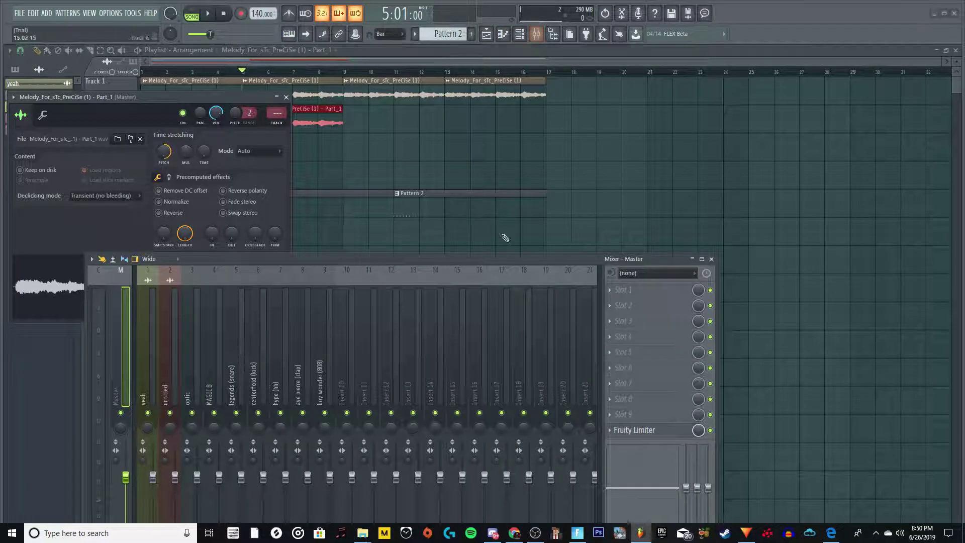
double_click(310, 110)
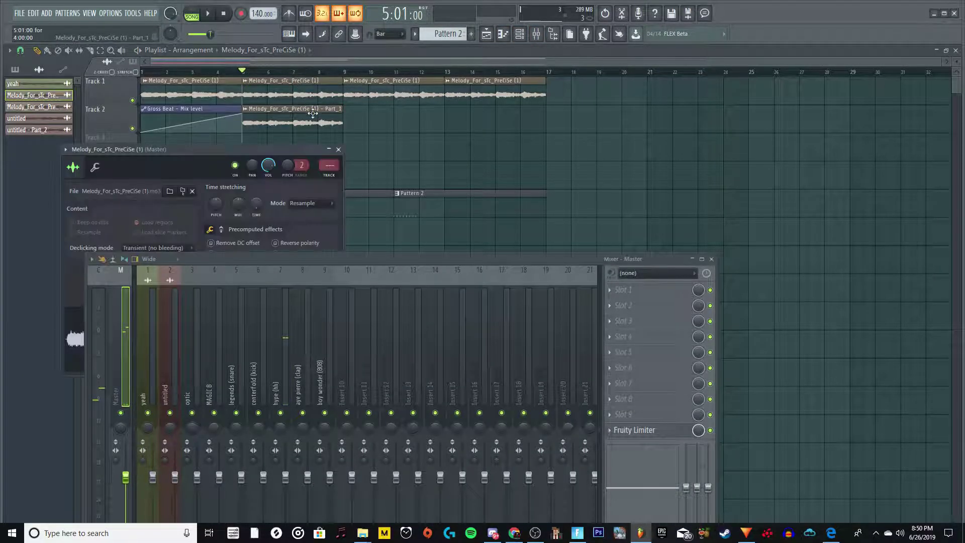
left_click_drag(329, 165, 330, 160)
left_click(339, 149)
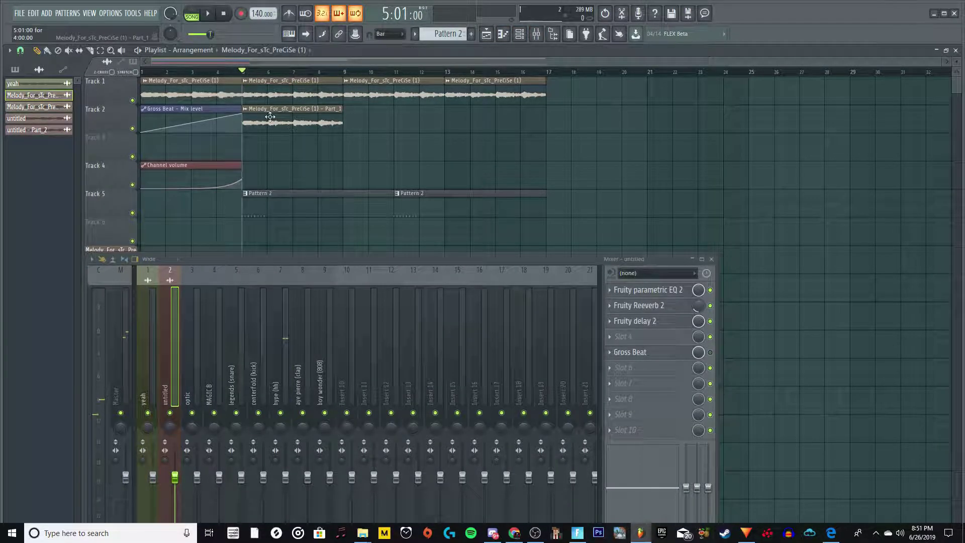
double_click(292, 121)
left_click_drag(277, 115, 278, 111)
key("space")
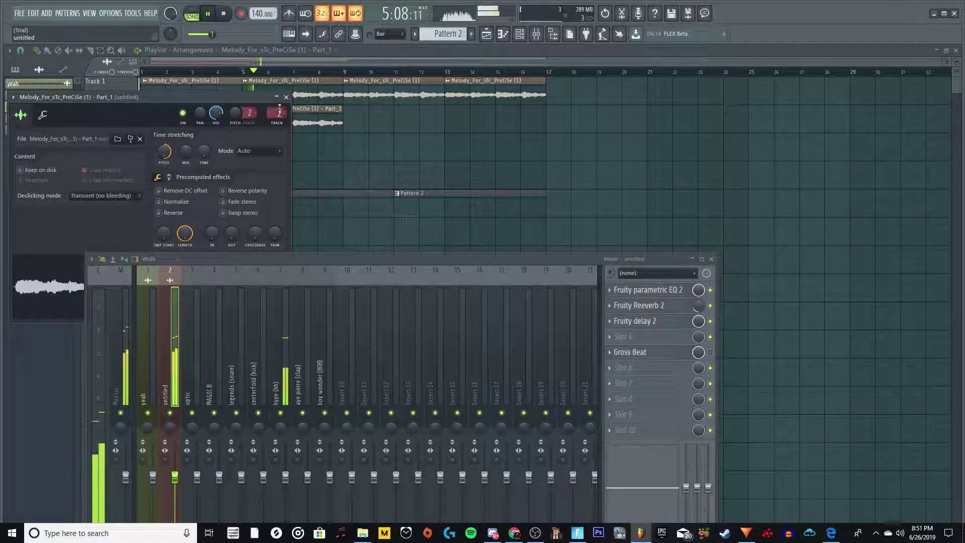
left_click(286, 97)
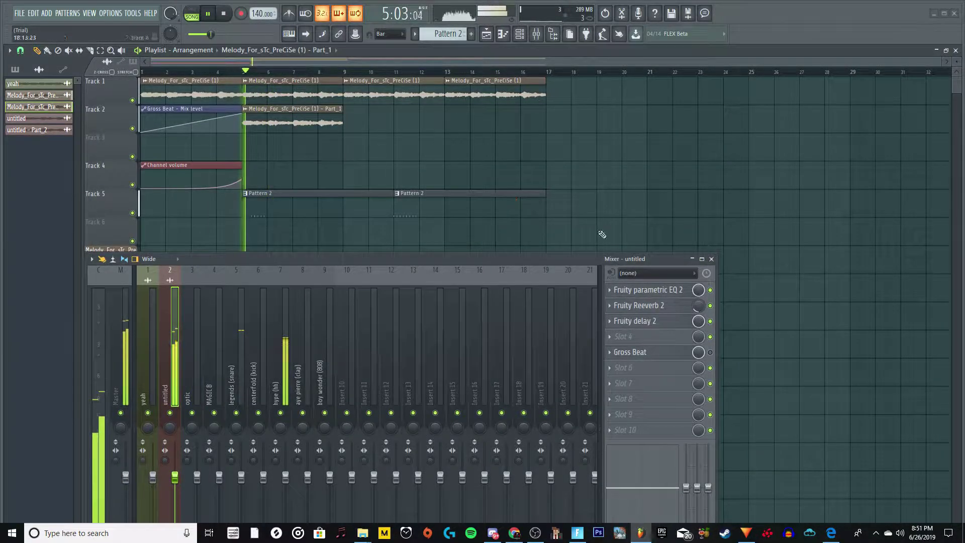
Fill every 2 steps of the hype (hh) channel in Pattern 2
key("F7")
key("space")
key("space")
left_click_drag(729, 249, 954, 251)
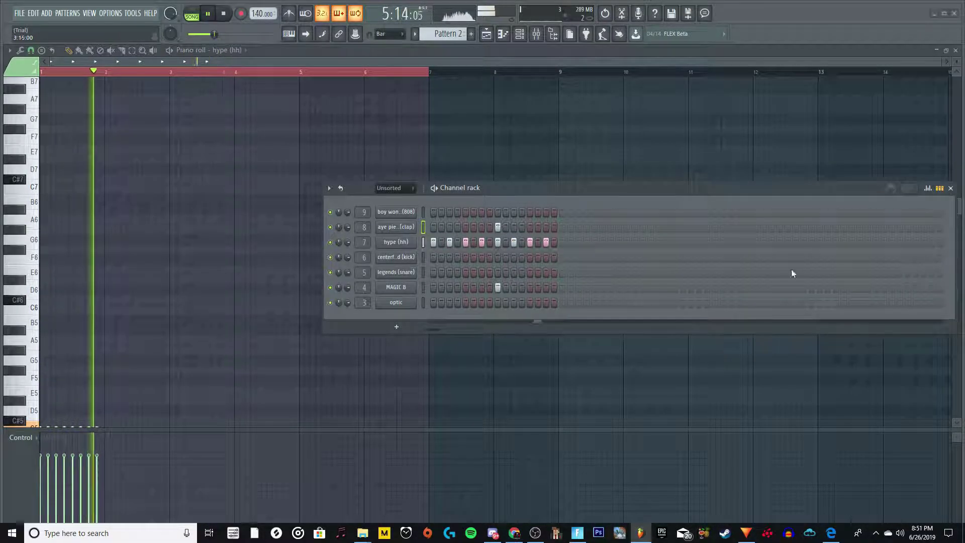
right_click(419, 238)
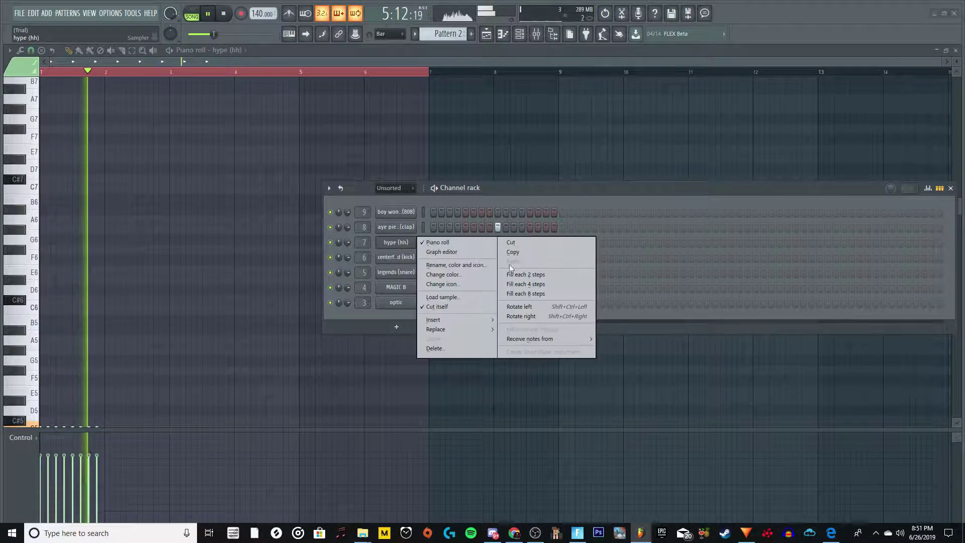
left_click_drag(691, 242, 723, 241)
right_click(392, 246)
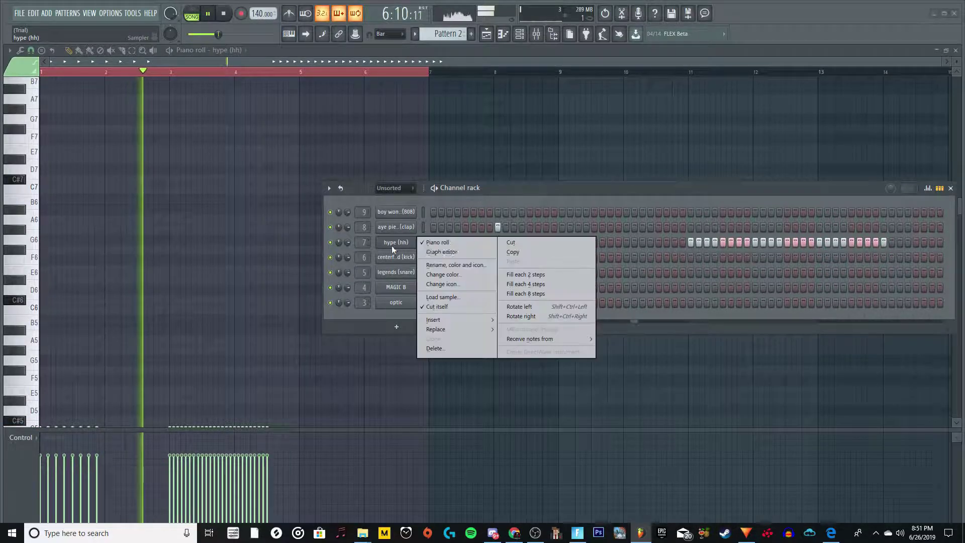
left_click(511, 278)
Show the playlist, widen the channel rack and add a centerfold (kick) step near the end of the step grid
key("F5")
left_click_drag(523, 189, 360, 274)
left_click_drag(790, 330, 951, 322)
left_click_drag(794, 272, 505, 307)
left_click_drag(640, 362, 892, 362)
left_click(700, 375)
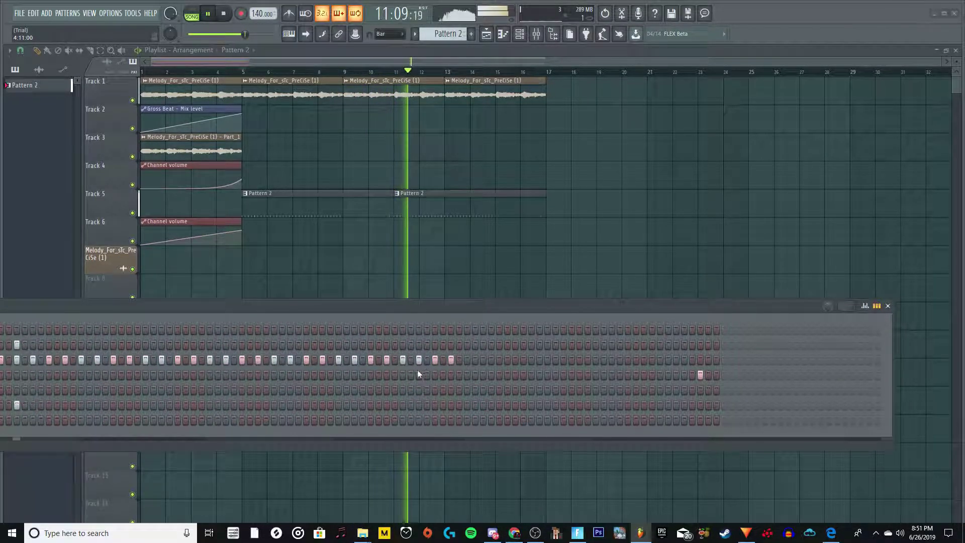
Reposition the channel rack and refill the hype (hh) channel on every second step
left_click_drag(192, 303, 383, 271)
right_click(170, 327)
left_click(303, 350)
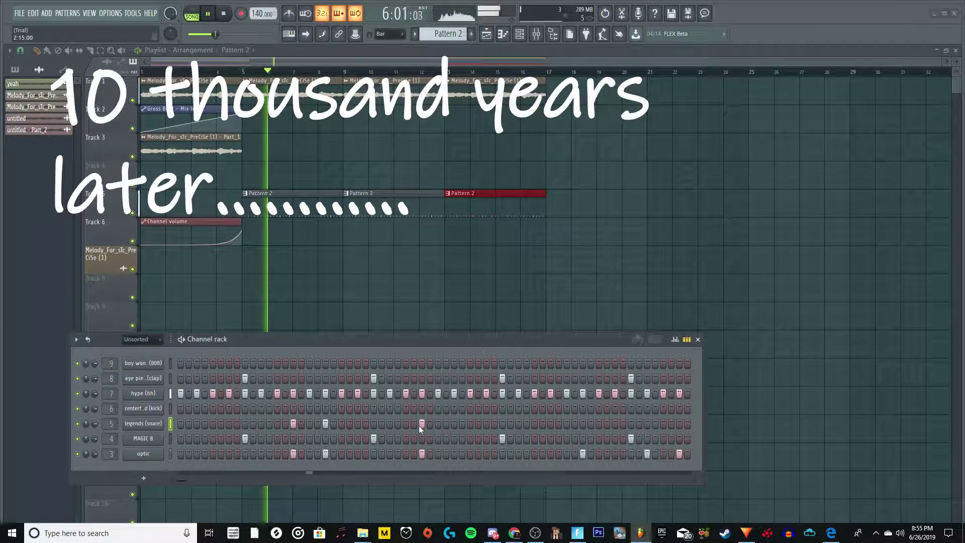
Add legends (snare) hits at steps 51, 59 and 63 to match the optic channel, and check their velocities
left_click(583, 424)
left_click(647, 424)
left_click(679, 424)
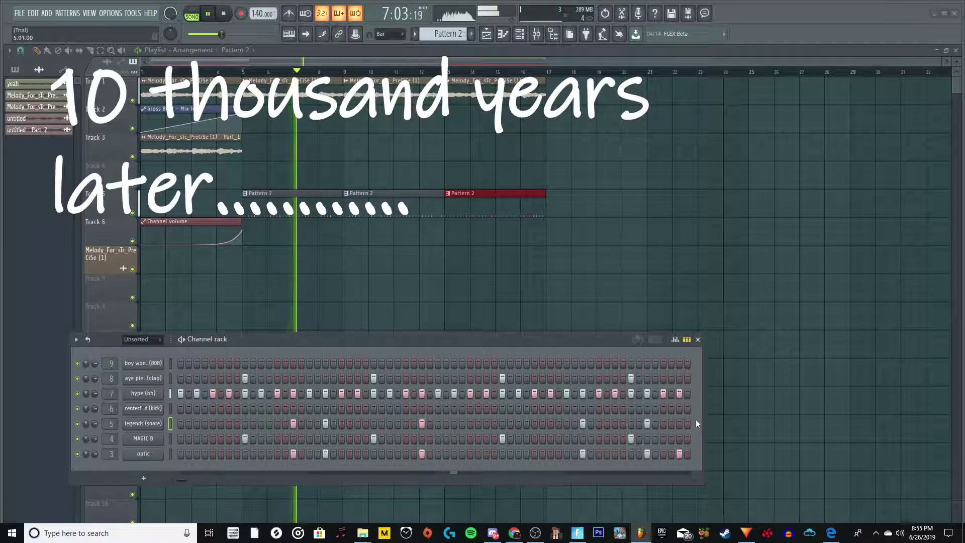
left_click(675, 339)
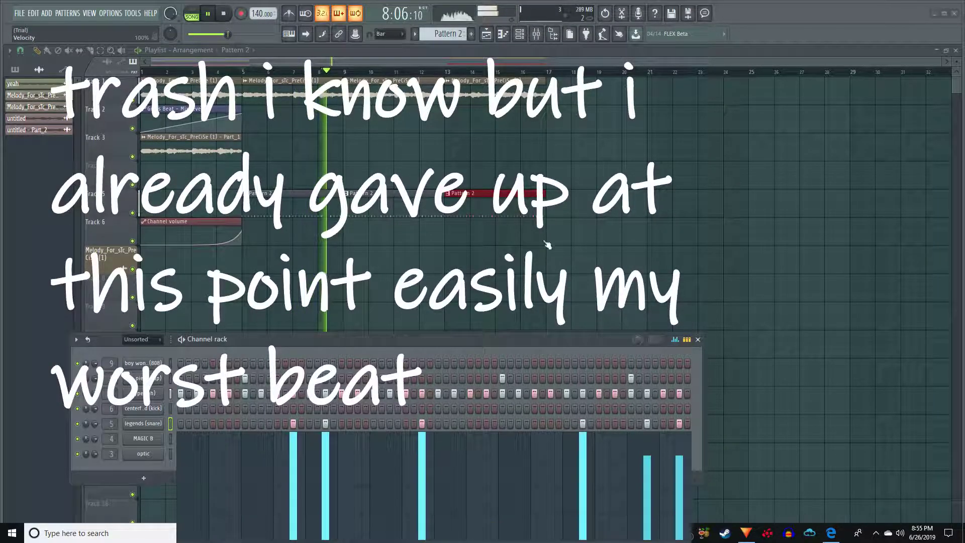
left_click(675, 340)
left_click(679, 340)
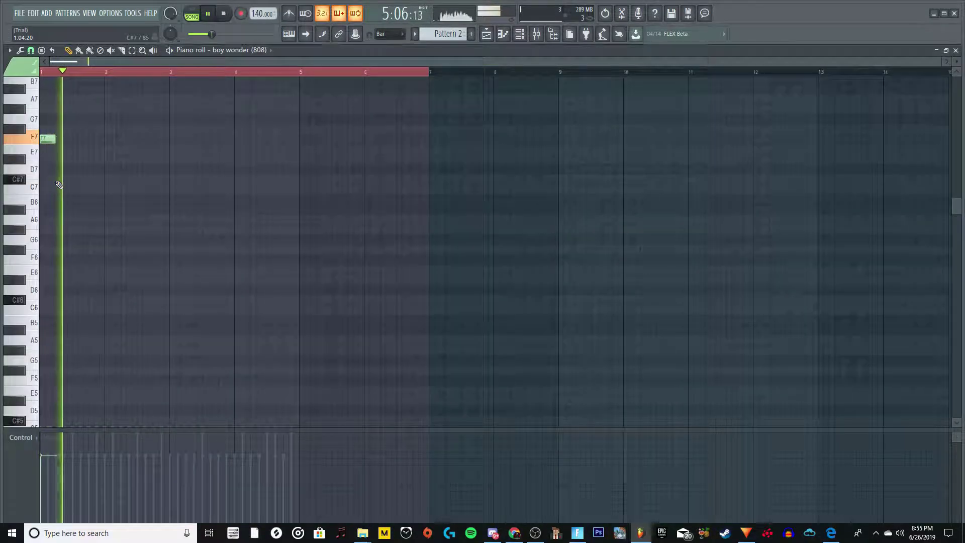
Try the first boy wonder (808) note at D#8 while playing it against the melody
key("space")
key("space")
scroll(58, 186, "up", 5)
left_click(53, 167)
key("space")
key("space")
left_click_drag(54, 179, 54, 190)
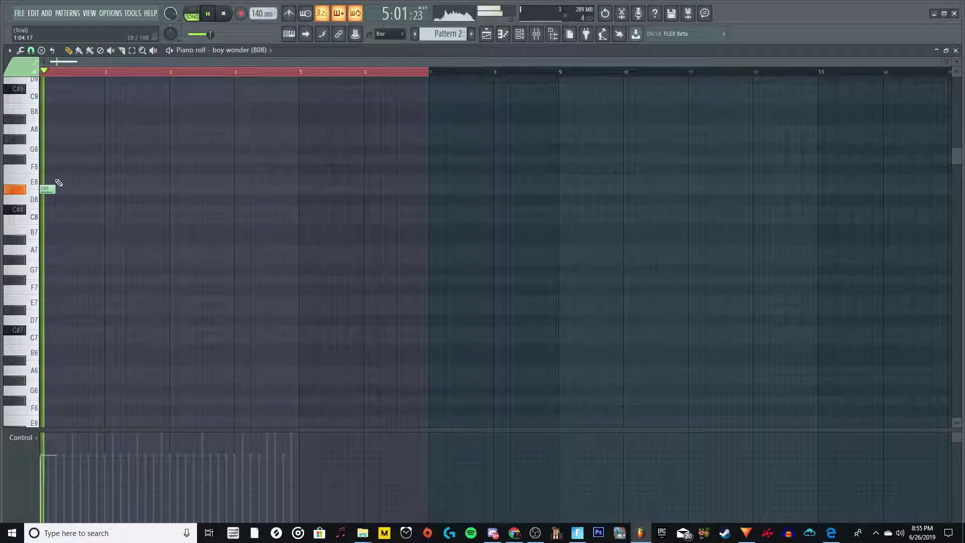
Try the first boy wonder (808) note at F#8 and A8 during playback
key("shift+Up")
key("shift+Up")
key("shift+Up")
key("space")
key("space")
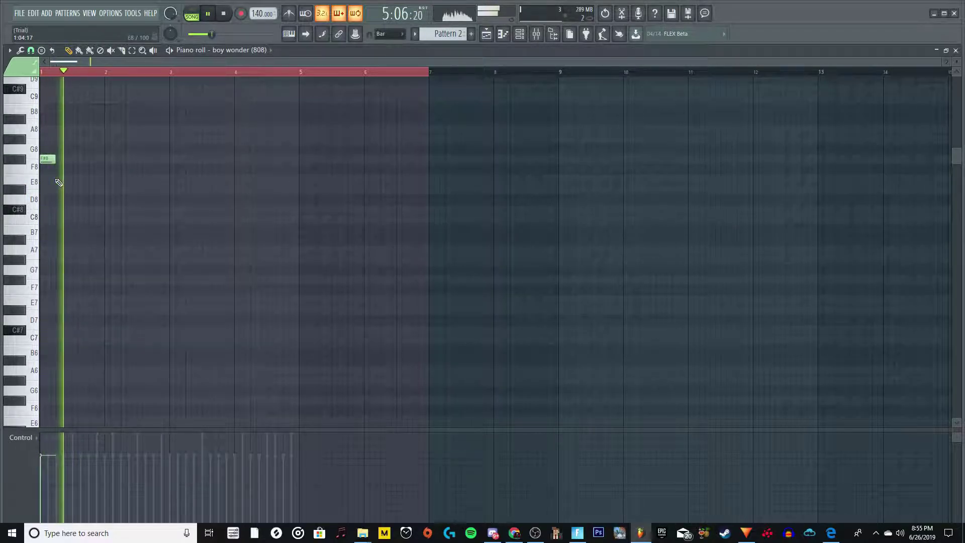
scroll(56, 182, "up", 1)
left_click_drag(54, 189, 55, 179)
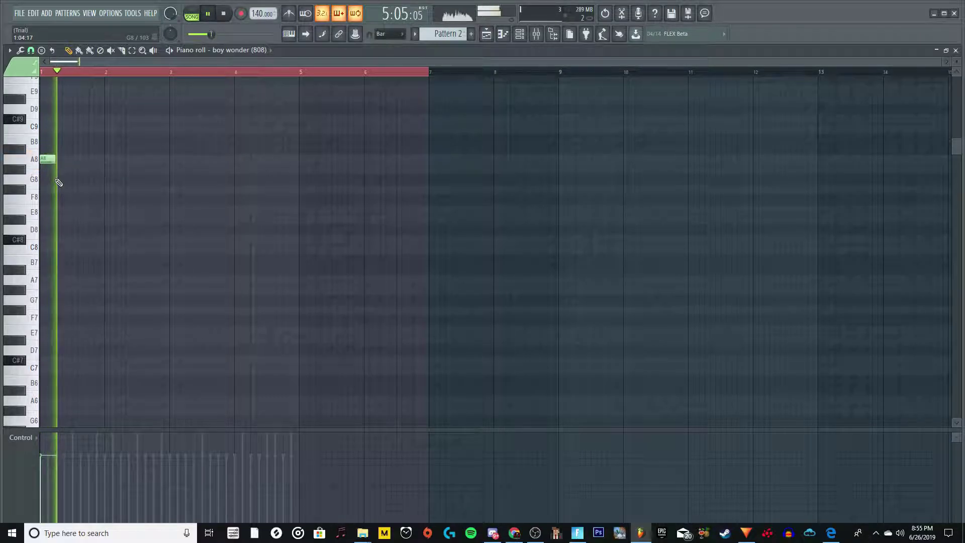
Transpose the first boy wonder (808) note by octaves and semitones down to D#5 while auditioning it
key("ctrl+Down")
key("ctrl+Down")
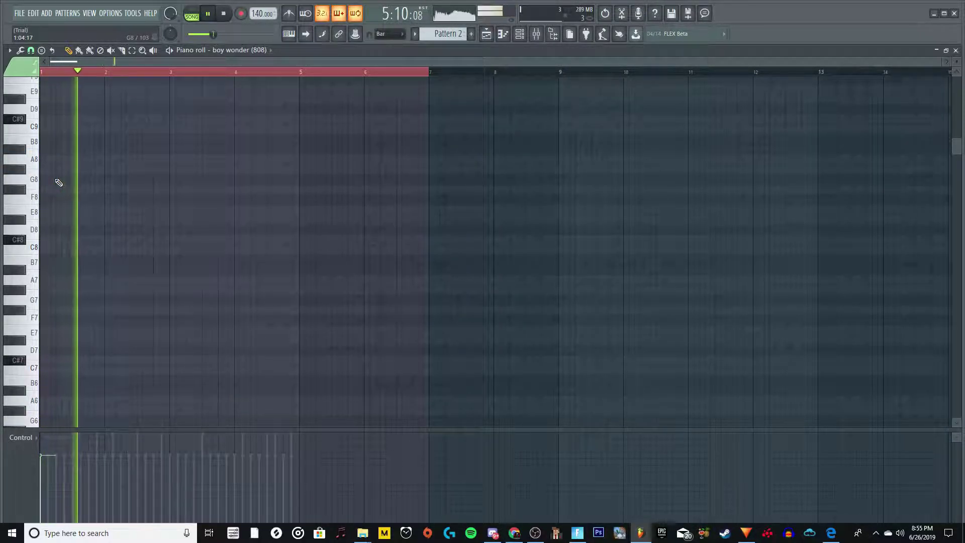
key("ctrl+Up")
key("ctrl+Up")
key("Down")
key("Down")
key("Down")
key("ctrl+Down")
key("ctrl+Down")
key("ctrl+Down")
key("space")
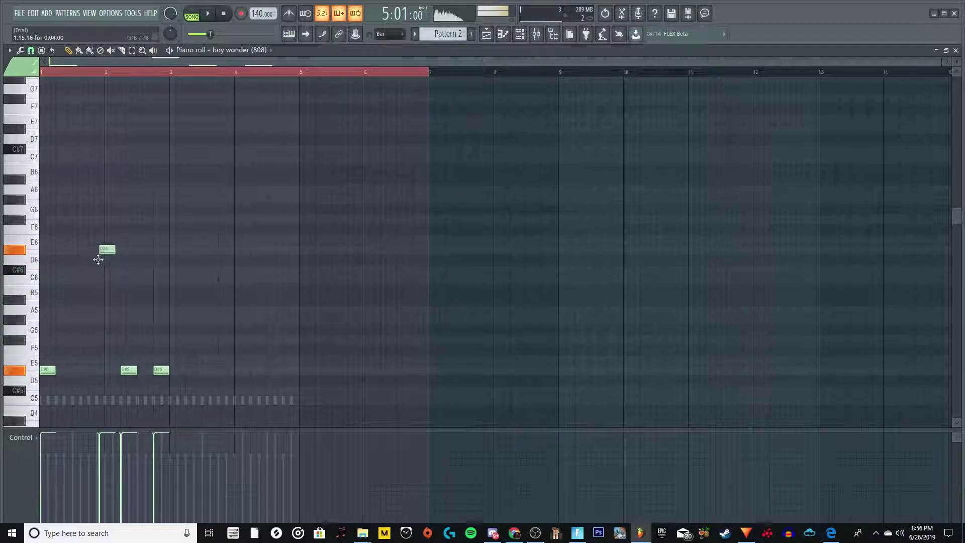
Shift the D#6 note of the boy wonder (808) part slightly later at bar 2, delete it and audition the remaining notes
key("space")
scroll(123, 278, "up", 2)
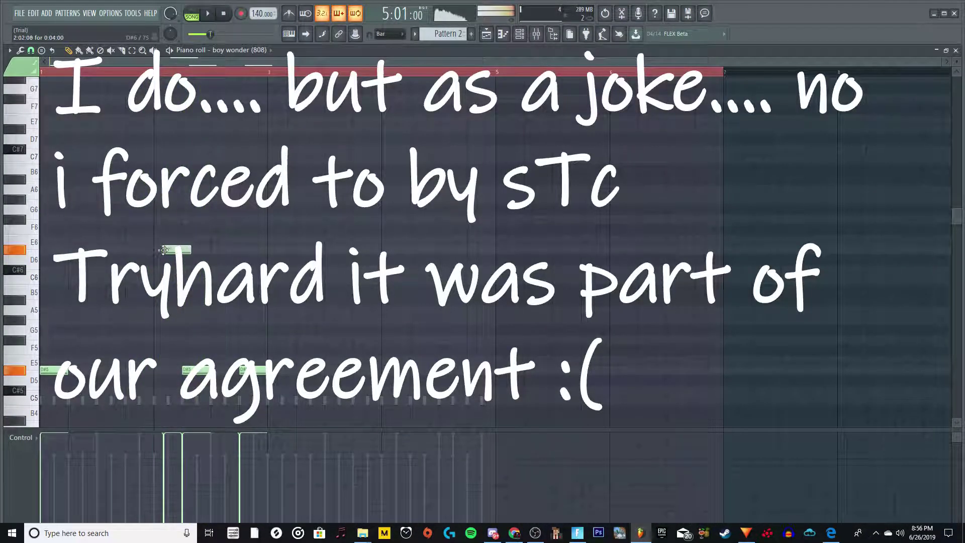
mouse_move(152, 256)
left_mouse_down()
mouse_move(172, 256)
mouse_move(162, 256)
left_mouse_up()
key("space")
right_click(188, 253)
key("space")
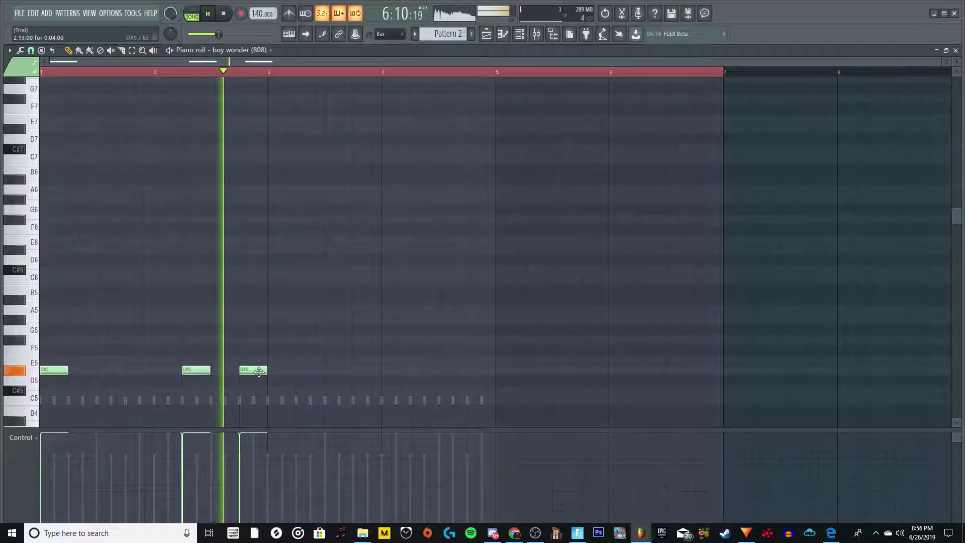
key("space")
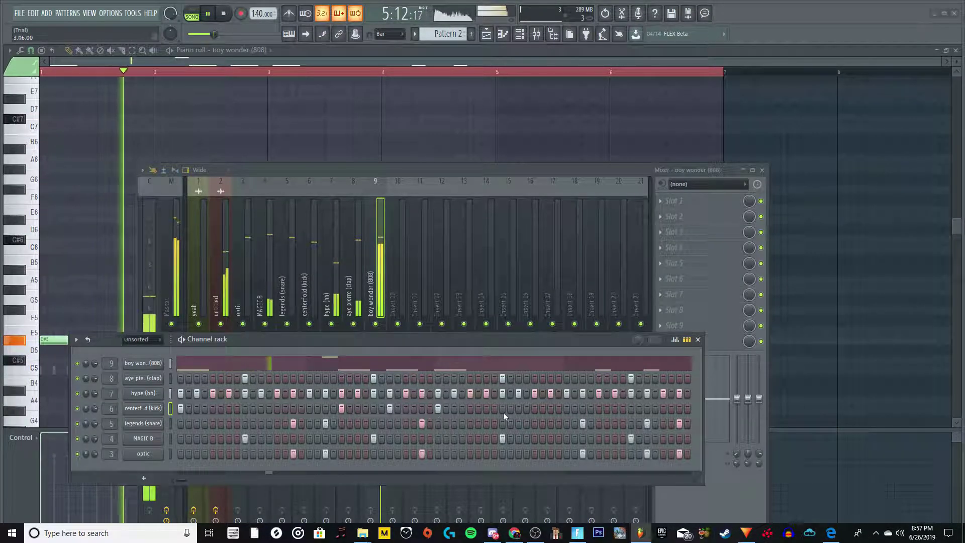
Add centerfold (kick) hits at steps 53 and 59, check their velocities and close the channel rack
left_click(599, 408)
left_click(647, 408)
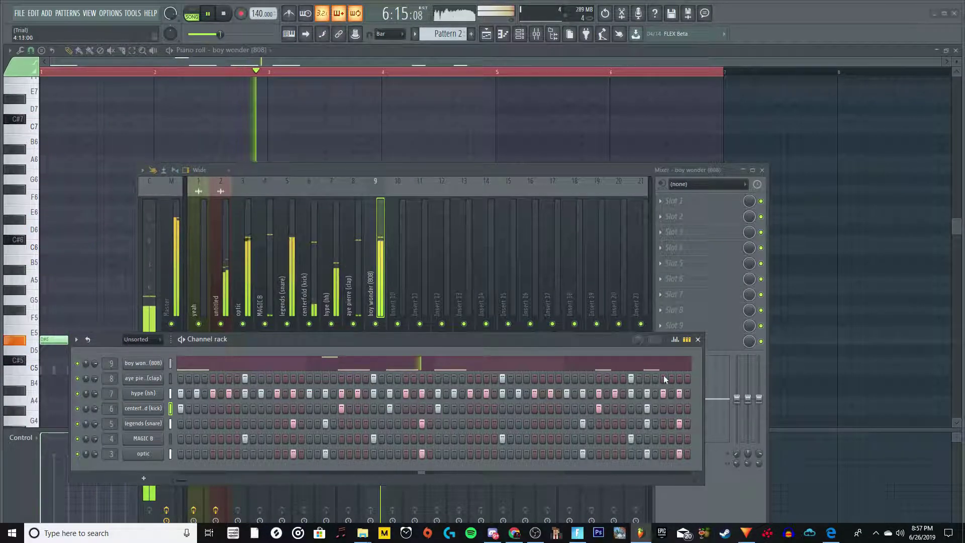
left_click(676, 339)
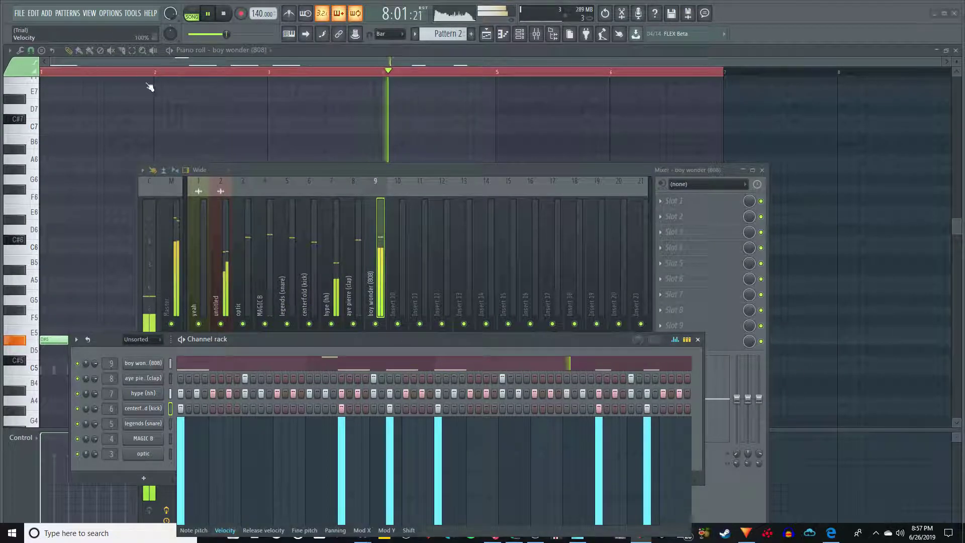
left_click(698, 340)
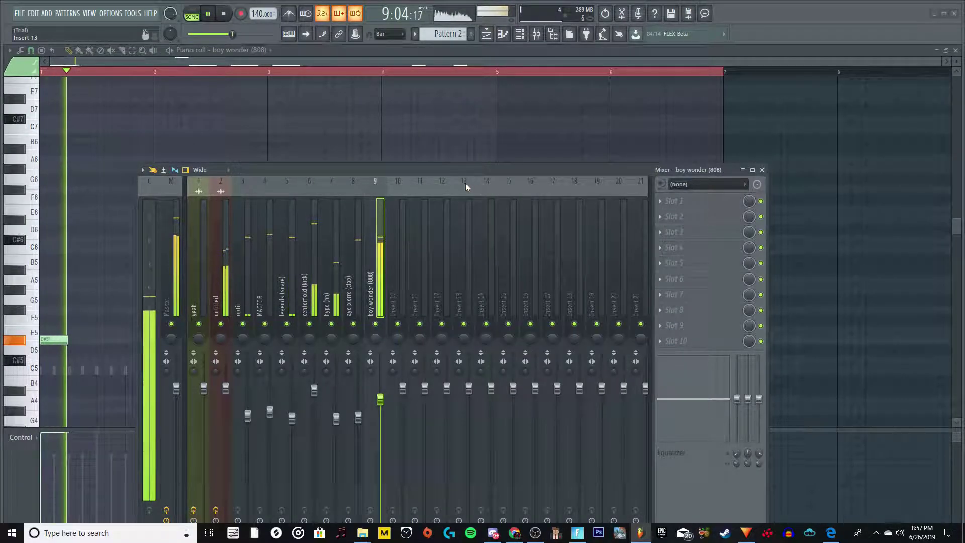
Move the mixer window up and lower the boy wonder (808) track's level to about -7.0 dB
left_click_drag(457, 168, 473, 89)
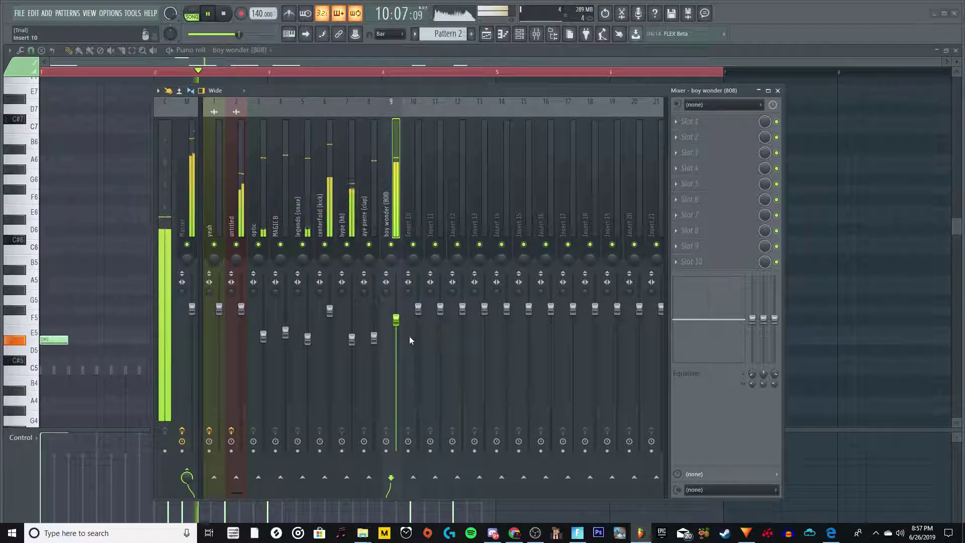
left_click_drag(396, 320, 396, 349)
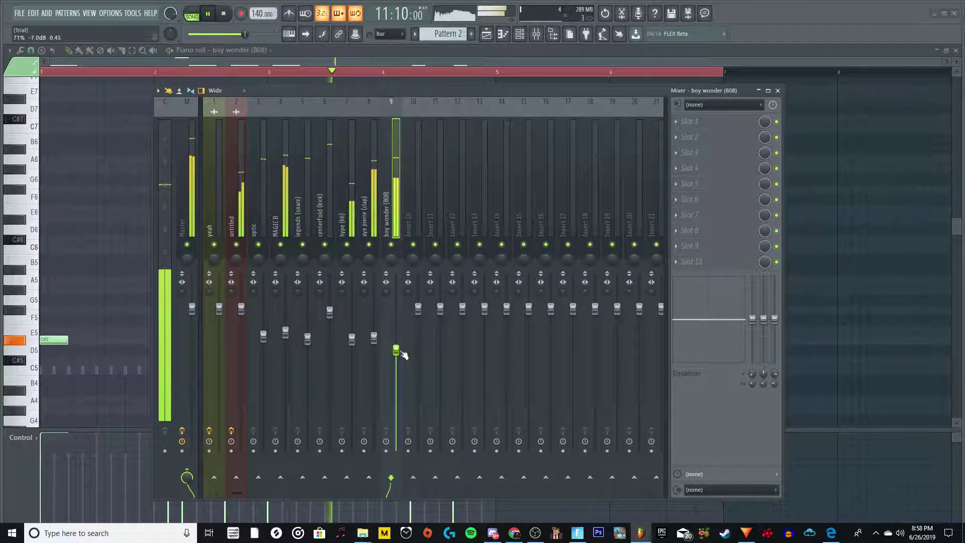
Lower the centerfold (kick) track's level slightly in the mixer
left_click_drag(329, 312, 329, 321)
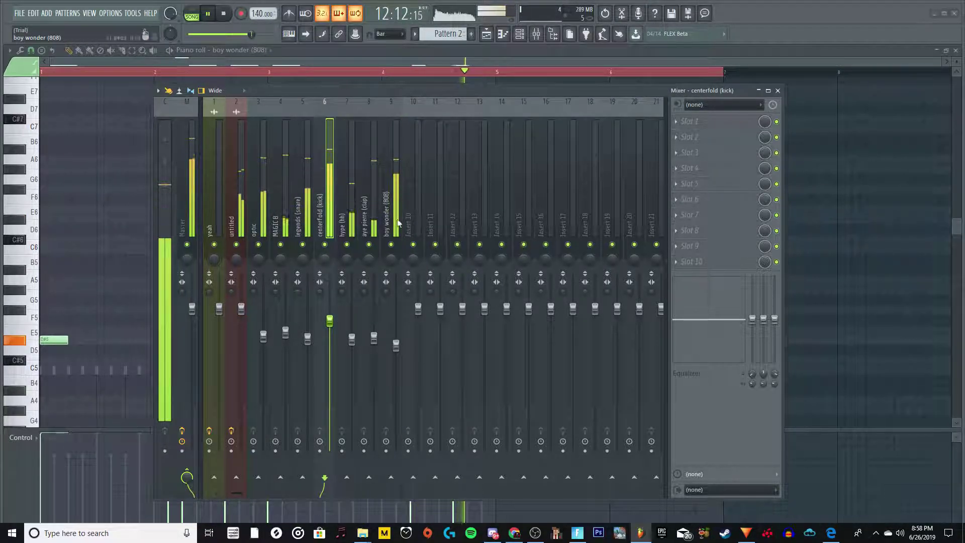
right_click(392, 475)
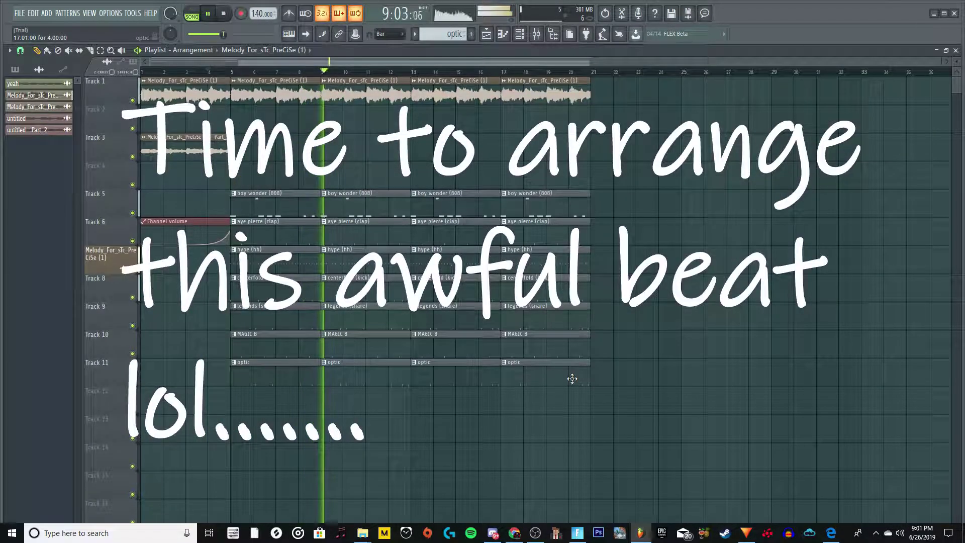
Select all melody and drum clips from bar 5 to bar 21 and duplicate them directly after, starting at bar 21
left_click_drag(643, 397, 230, 85)
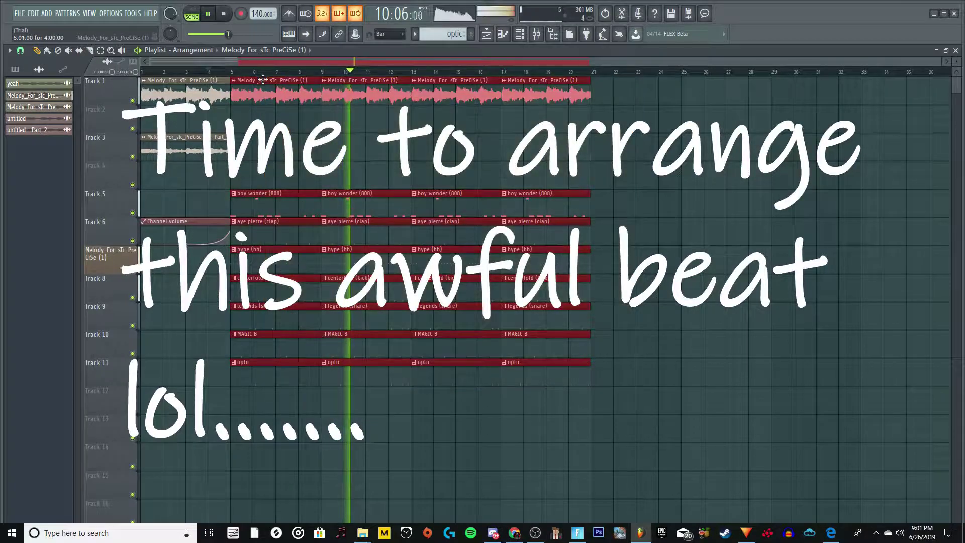
key("ctrl+b")
scroll(662, 238, "down", 2)
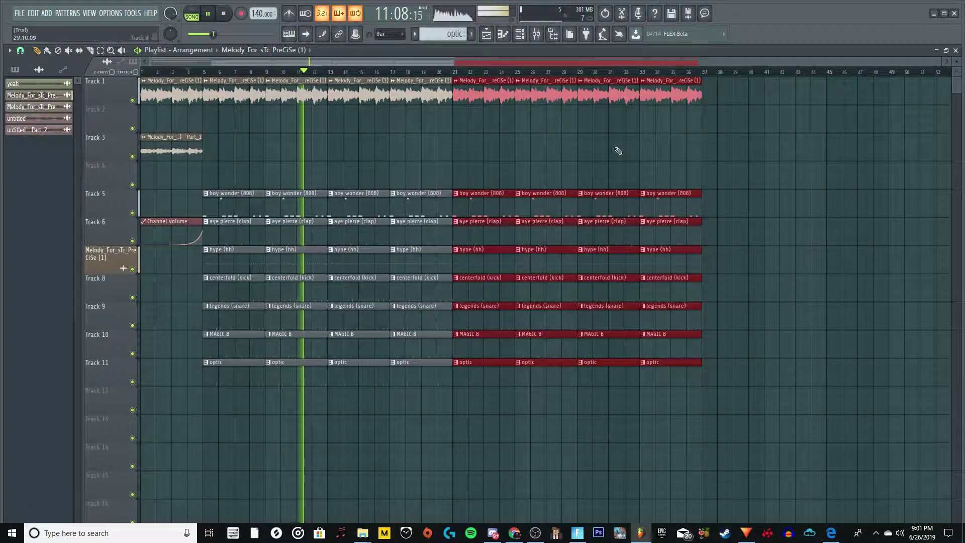
Move the duplicated drum and 808 clips down two tracks to Tracks 7-13 and the duplicated melody clips to Track 5
left_click_drag(701, 161, 764, 191)
left_click_drag(692, 407, 491, 161)
left_click_drag(478, 216, 478, 270)
left_click_drag(708, 108, 503, 205)
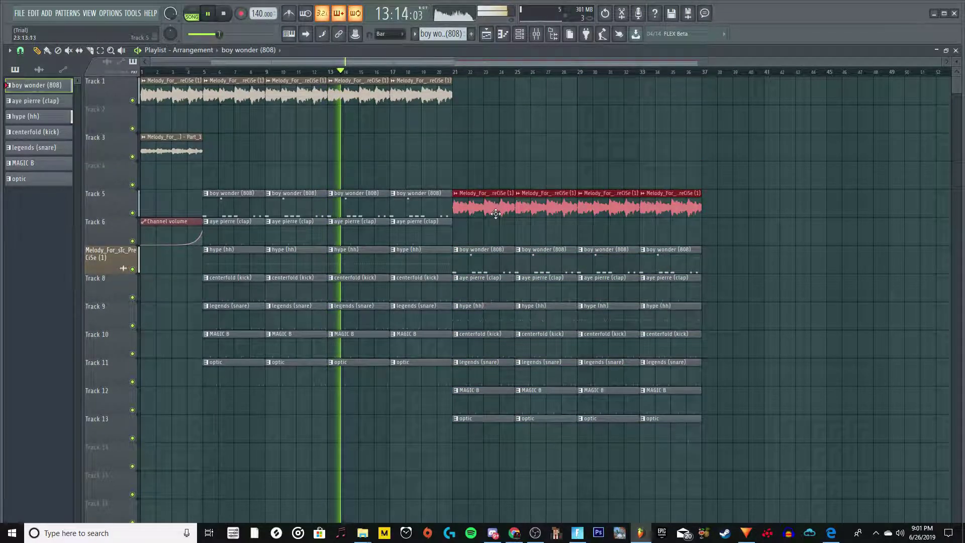
left_click_drag(732, 470, 548, 316)
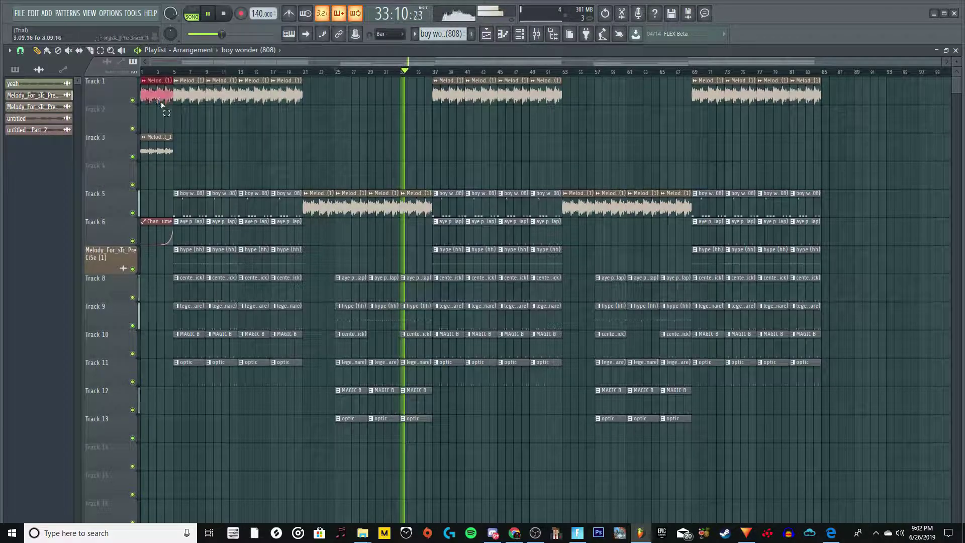
Duplicate the Part_1 melody clip on Track 3 four times so the copies fill bars 5 to 21
left_click(157, 146)
key("ctrl+b")
key("ctrl+b")
key("ctrl+b")
key("ctrl+b")
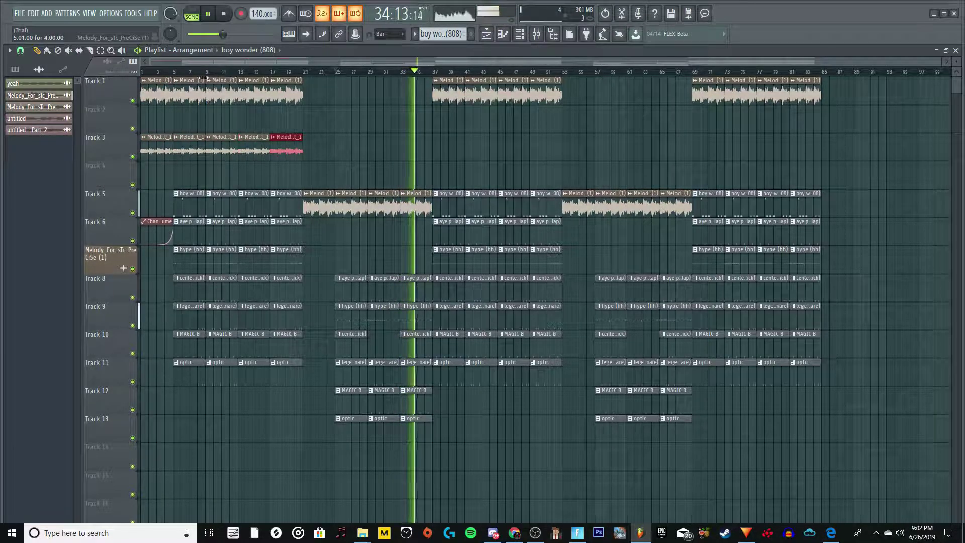
Play from bar 5, lower the Part_1 sample's channel volume to 55% and paste that value into the Channel volume automation's end point
left_click(174, 72)
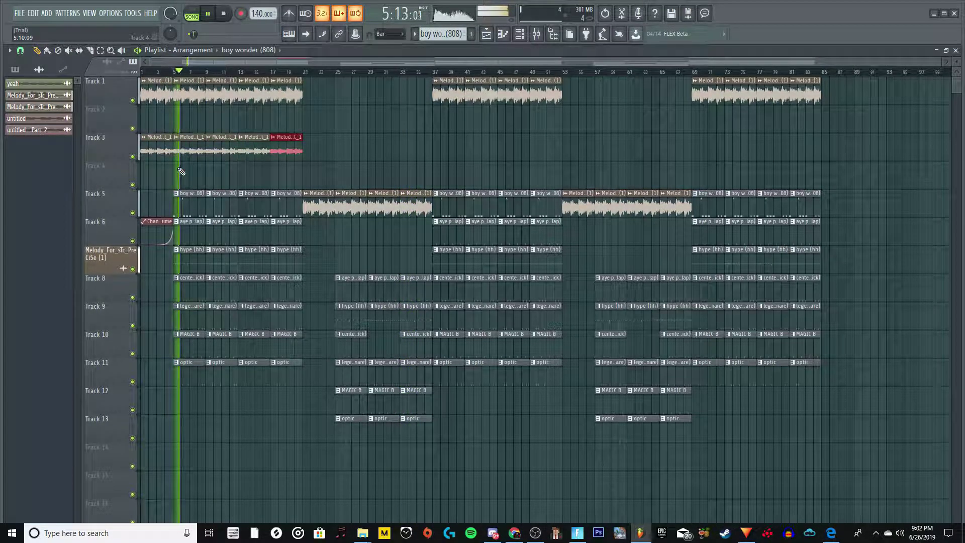
double_click(195, 150)
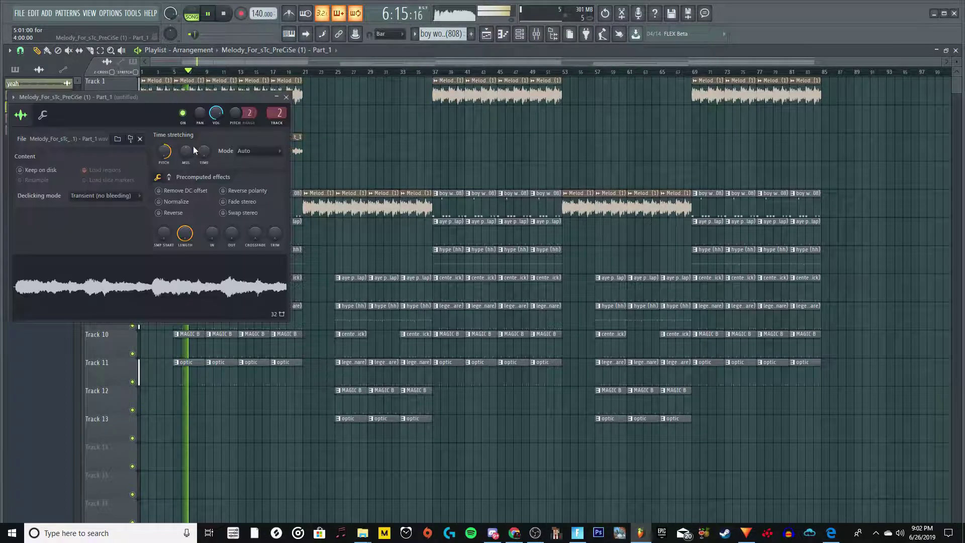
right_click(223, 113)
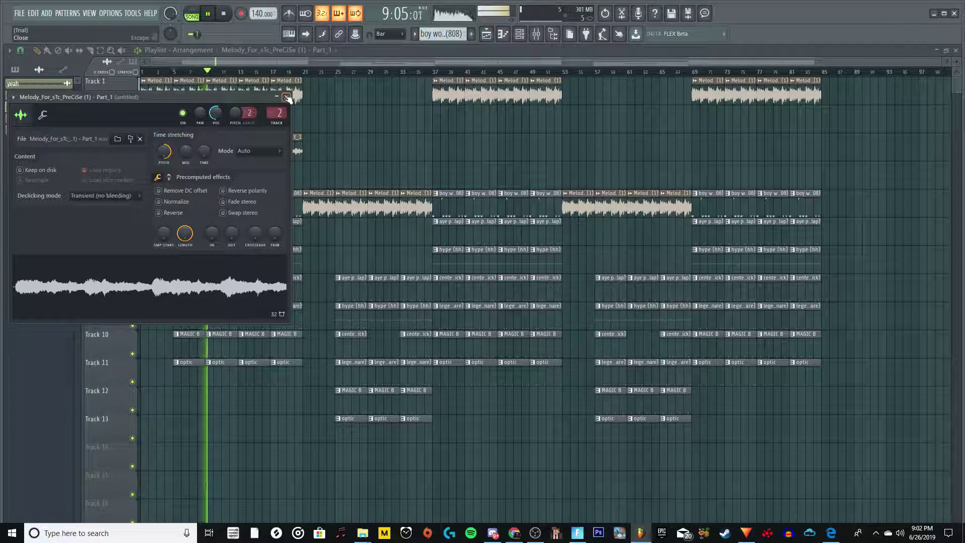
right_click(174, 233)
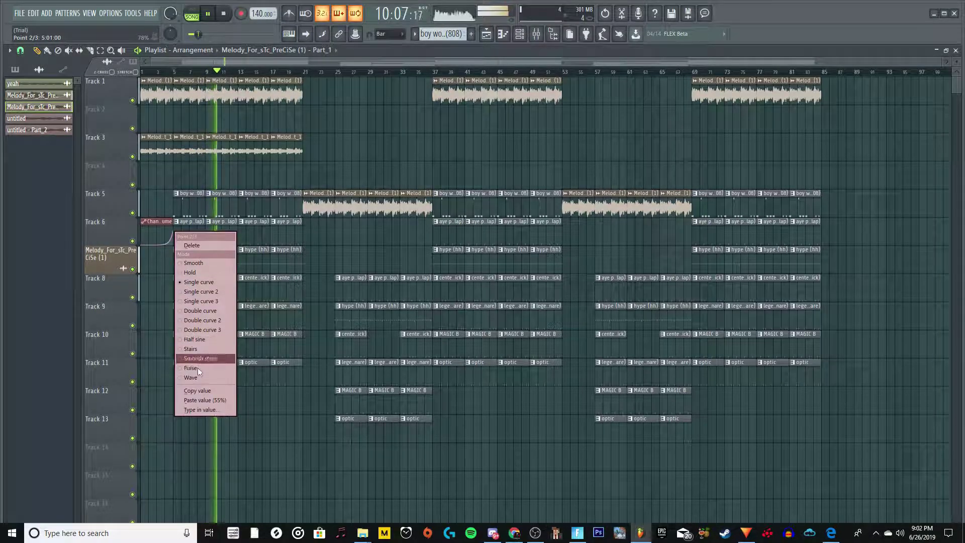
left_click(201, 399)
Copy the Part_1 clips on Track 3 to bars 37 and 69, and place one clip of each melody at bar 85 on Tracks 5 and 7
left_click_drag(340, 147, 714, 160)
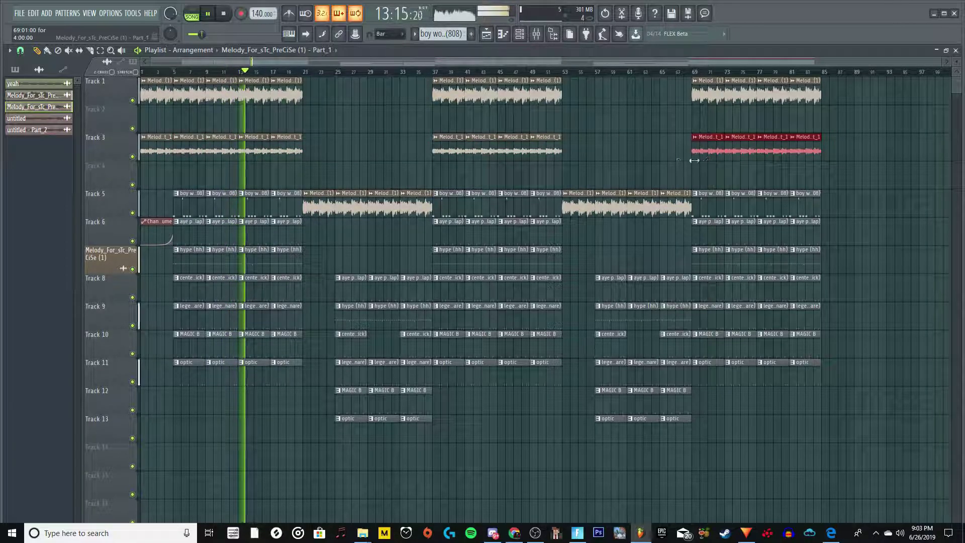
scroll(151, 147, "down", 1)
left_click_drag(150, 147, 844, 227)
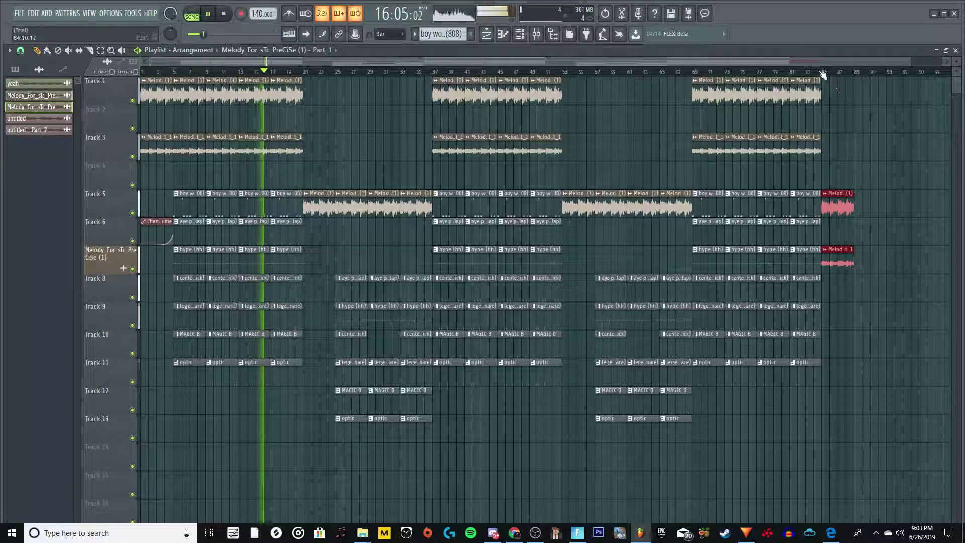
Render the full song to a stereo MP3 named "oh god plz no this sucks so bad holy jesus"
key("ctrl+r")
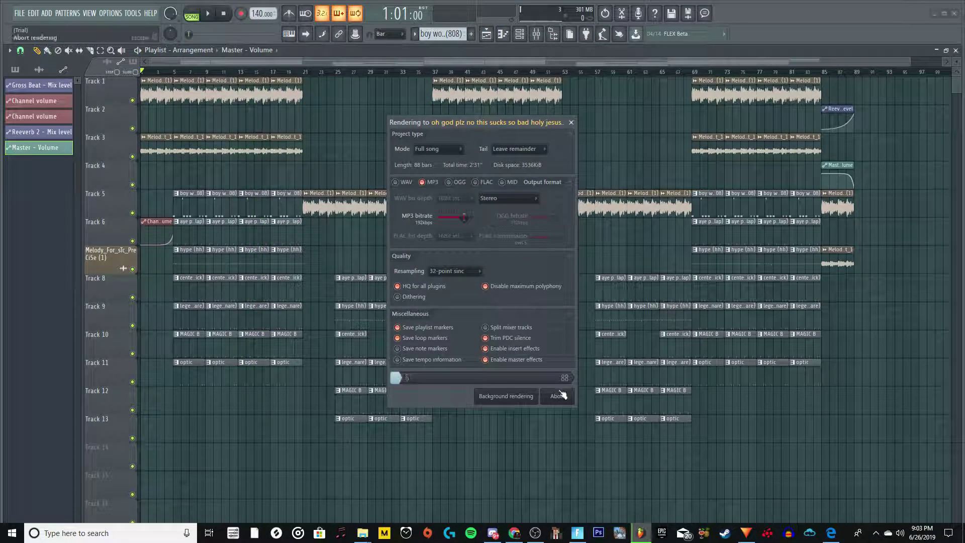
left_click(535, 533)
Close the Fruity Limiter window of the Master track
left_click(612, 148)
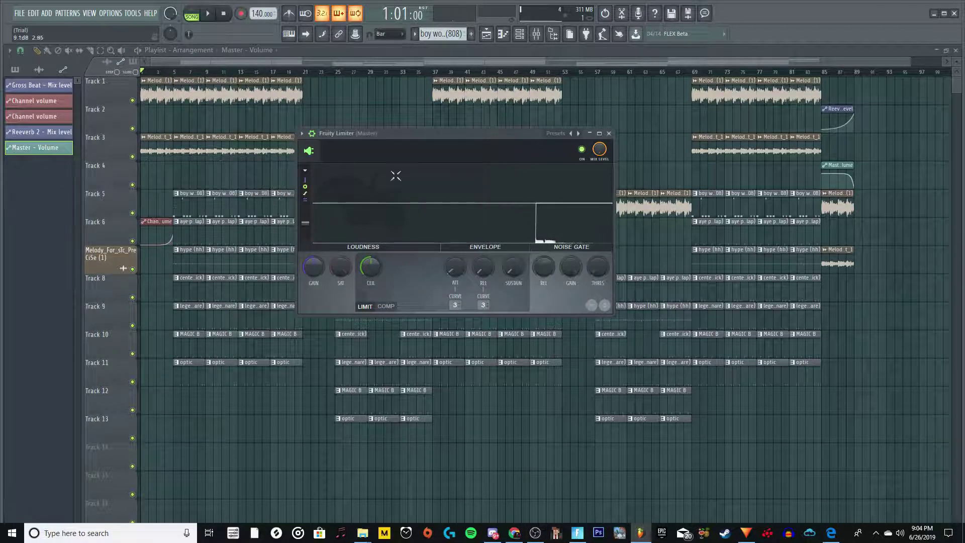
left_click(610, 133)
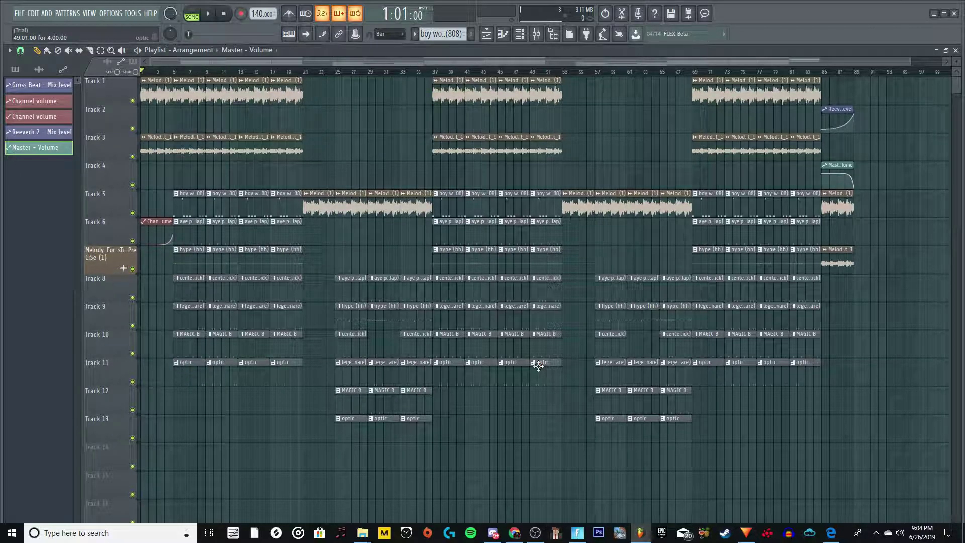
left_click(536, 534)
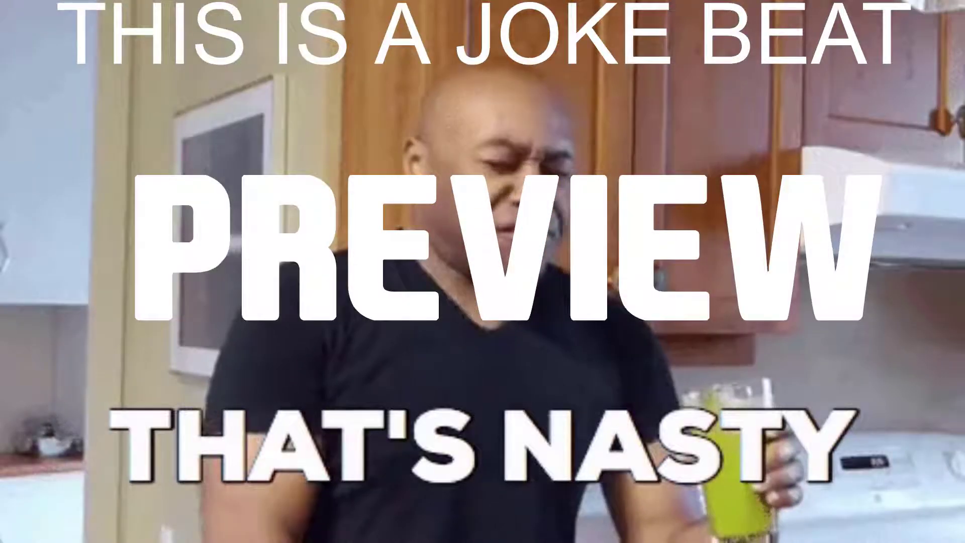